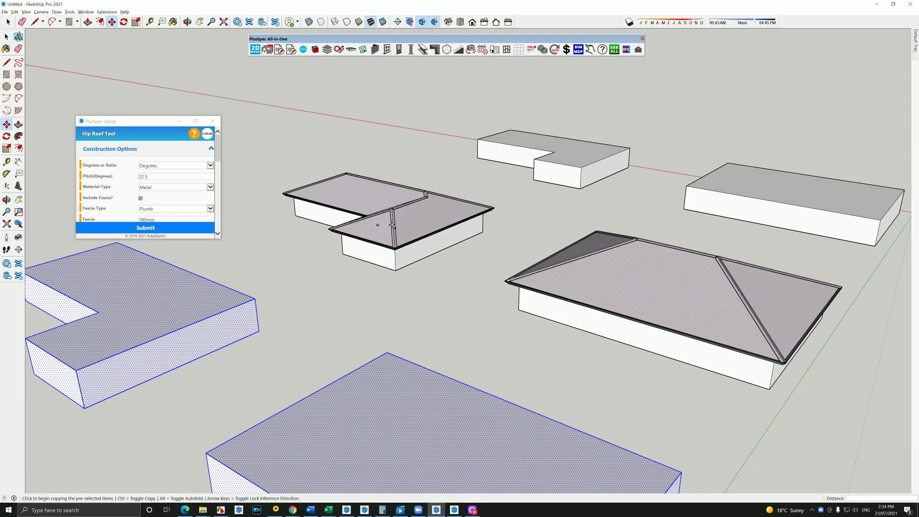
# - Orbit and zoom onto the large flat box and select its top face
pyautogui.scroll(-3, 753, 210)
pyautogui.press('space')
pyautogui.moveTo(754, 209); pyautogui.dragTo(634, 271, button='middle')
pyautogui.scroll(5, 737, 245)
pyautogui.scroll(2, 735, 244)
pyautogui.scroll(-2, 595, 287)
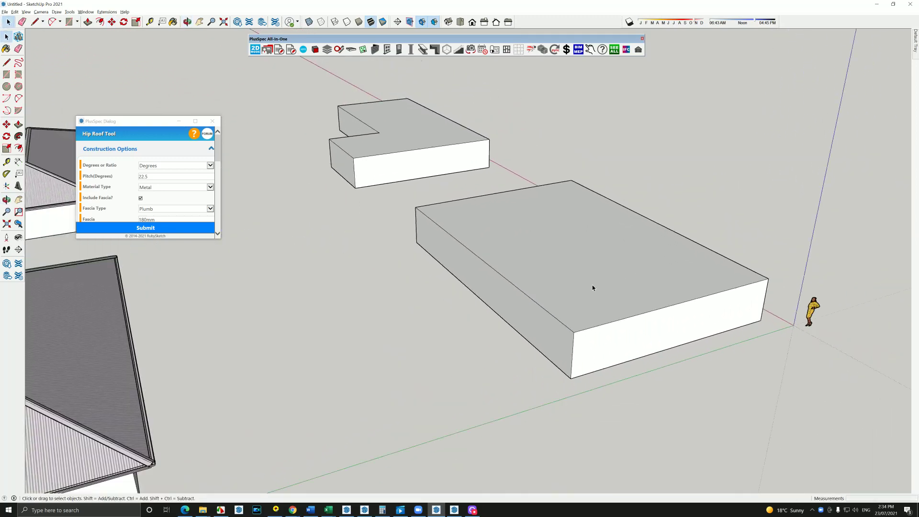
pyautogui.click(594, 288)
pyautogui.scroll(-1, 594, 288)
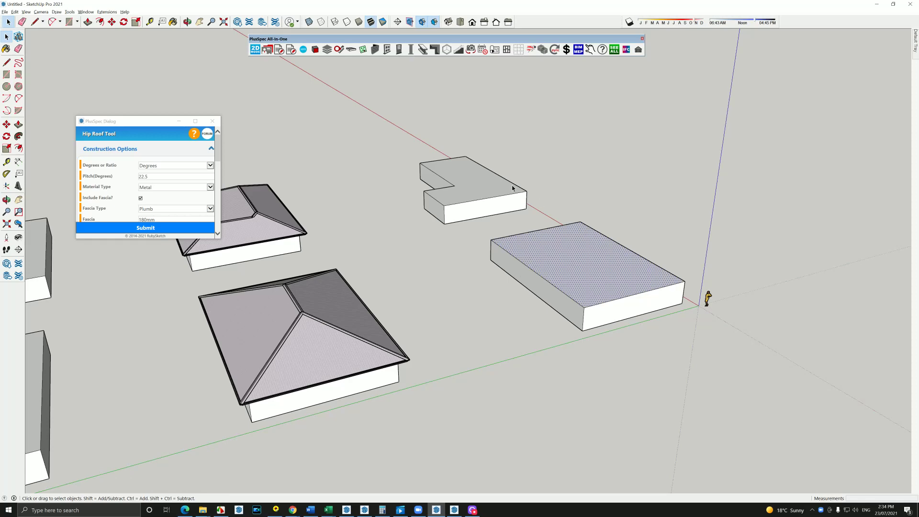
pyautogui.scroll(5, 601, 286)
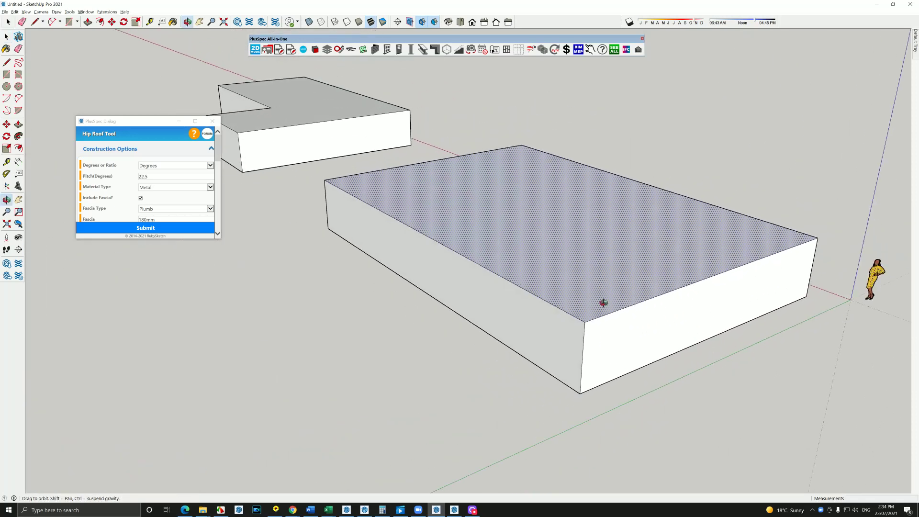
# - Make the large rectangular block into a group
pyautogui.tripleClick(574, 267)
pyautogui.rightClick(574, 266)
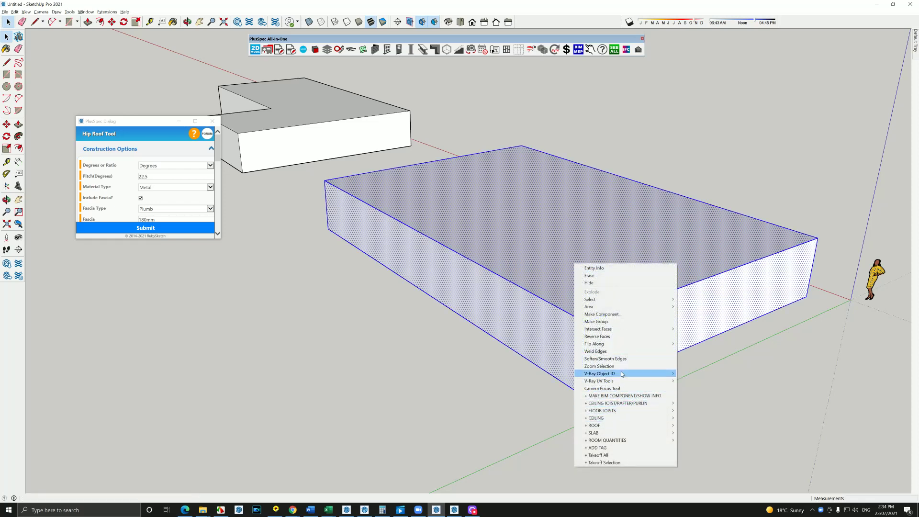
pyautogui.click(614, 325)
# - Make the L-shaped block into its own group
pyautogui.tripleClick(311, 125)
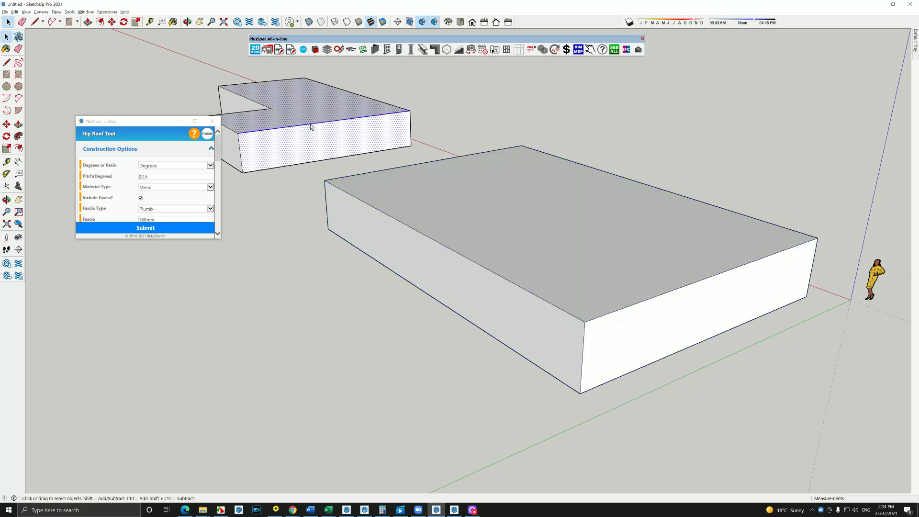
pyautogui.rightClick(310, 125)
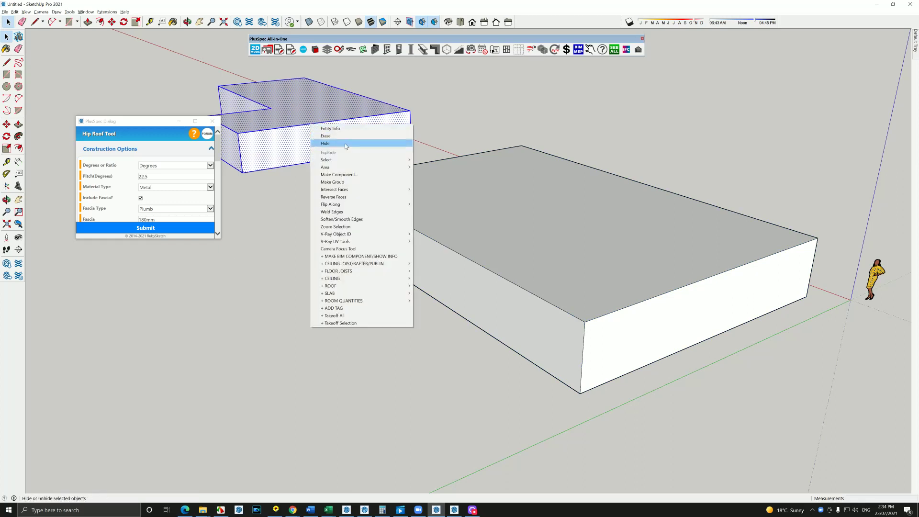
pyautogui.click(351, 182)
pyautogui.moveTo(509, 304); pyautogui.dragTo(753, 338, button='middle')
pyautogui.scroll(6, 796, 293)
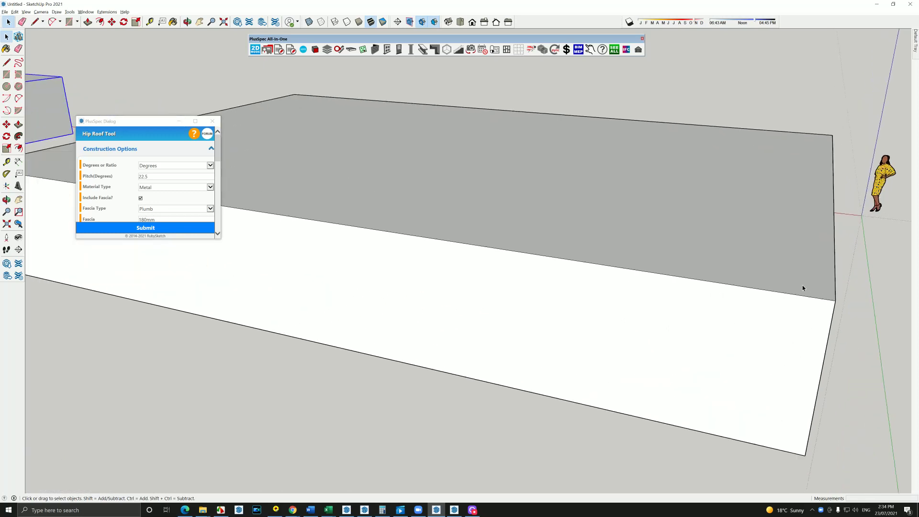
pyautogui.scroll(-6, 715, 351)
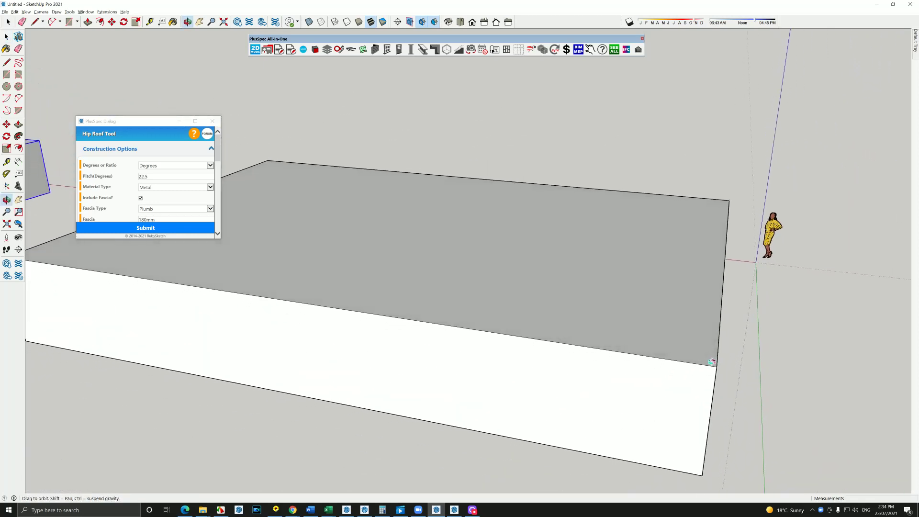
# - Orbit and zoom around the hip-roofed buildings and the flat block
pyautogui.moveTo(699, 338); pyautogui.dragTo(661, 382)
pyautogui.press('space')
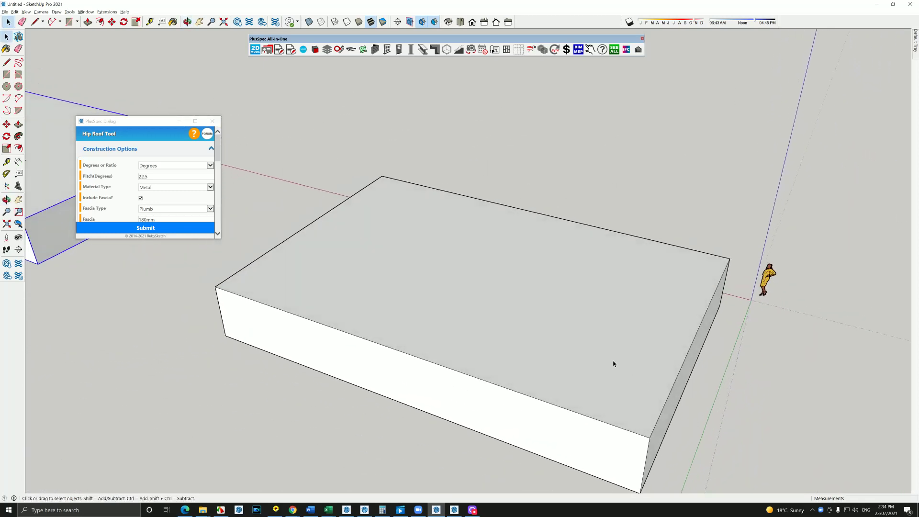
pyautogui.scroll(-4, 728, 275)
pyautogui.moveTo(728, 275); pyautogui.dragTo(703, 303, button='middle')
pyautogui.scroll(4, 625, 427)
pyautogui.moveTo(646, 312); pyautogui.dragTo(590, 232, button='middle')
pyautogui.scroll(5, 700, 187)
pyautogui.scroll(-5, 694, 192)
pyautogui.moveTo(694, 192); pyautogui.dragTo(437, 433, button='middle')
pyautogui.scroll(-3, 640, 221)
pyautogui.scroll(6, 654, 291)
pyautogui.moveTo(642, 297); pyautogui.dragTo(714, 340, button='middle')
pyautogui.scroll(4, 710, 375)
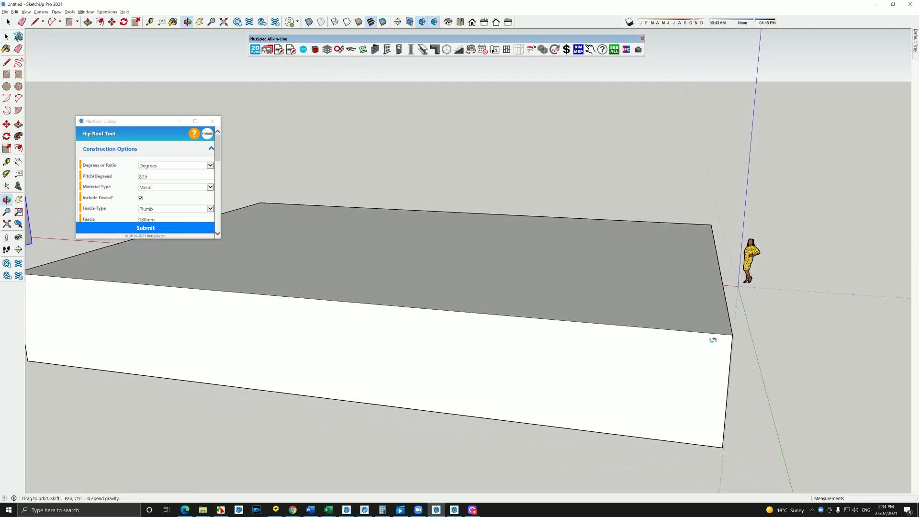
pyautogui.press('space')
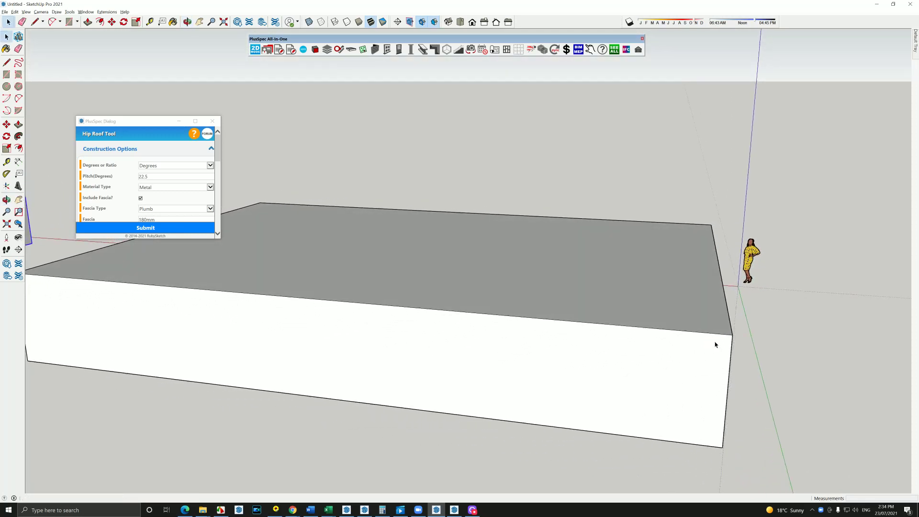
# - Place an angled Protractor guide from the block corner, using the top edge as baseline
pyautogui.click(8, 175)
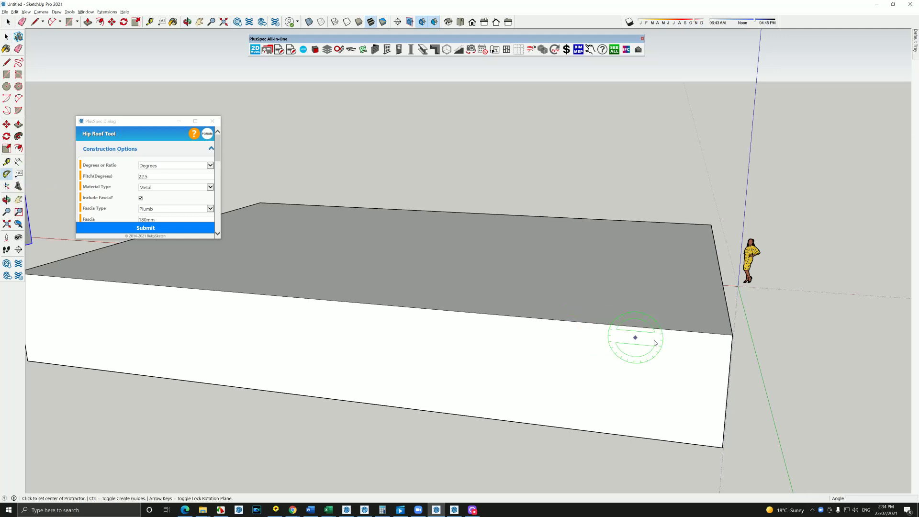
pyautogui.click(732, 335)
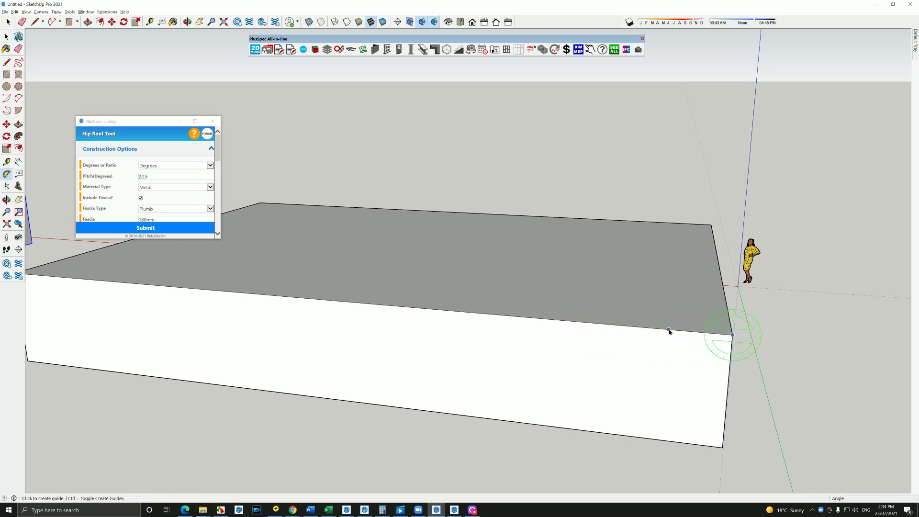
pyautogui.click(669, 330)
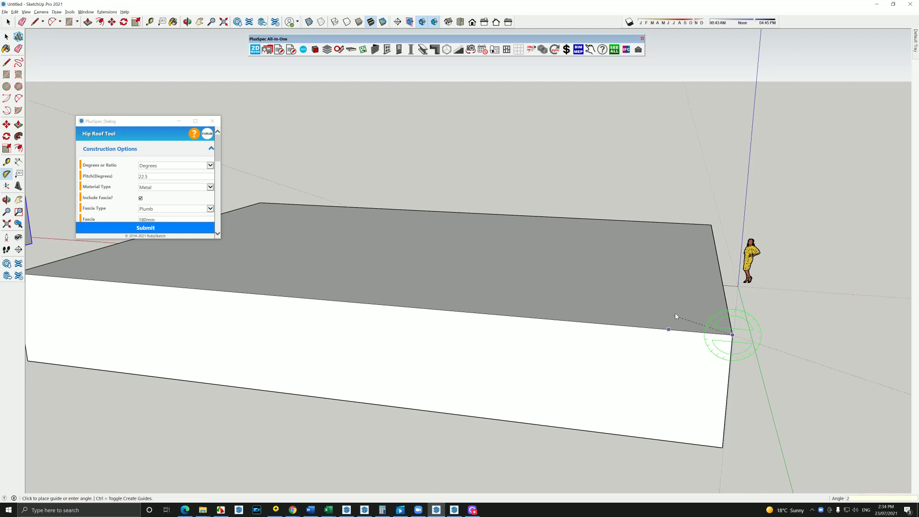
pyautogui.click(676, 316)
pyautogui.moveTo(675, 316); pyautogui.dragTo(452, 349, button='middle')
pyautogui.hotkey('shift', 'p')
pyautogui.scroll(-3, 453, 363)
pyautogui.scroll(-5, 404, 331)
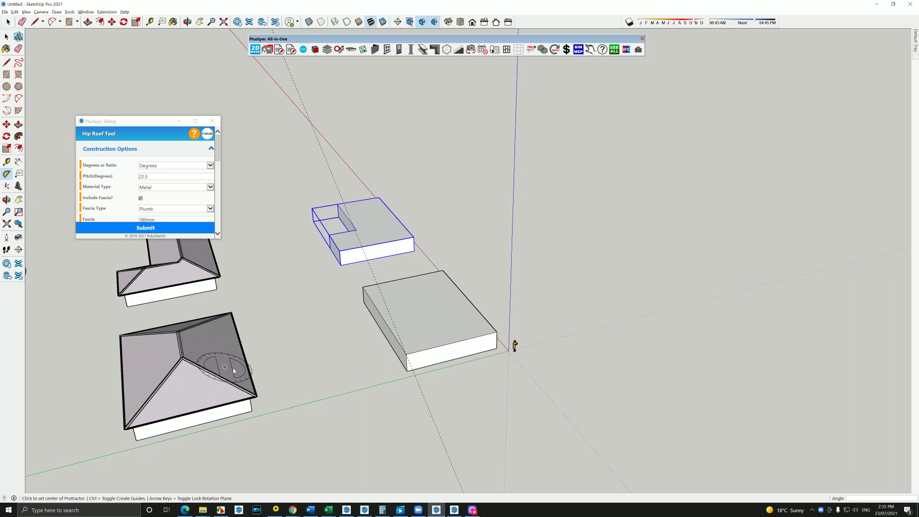
# - Draw a 5877 mm line from the front corner inward across the top face
pyautogui.press('o')
pyautogui.scroll(6, 433, 351)
pyautogui.moveTo(439, 351); pyautogui.dragTo(411, 384)
pyautogui.press('l')
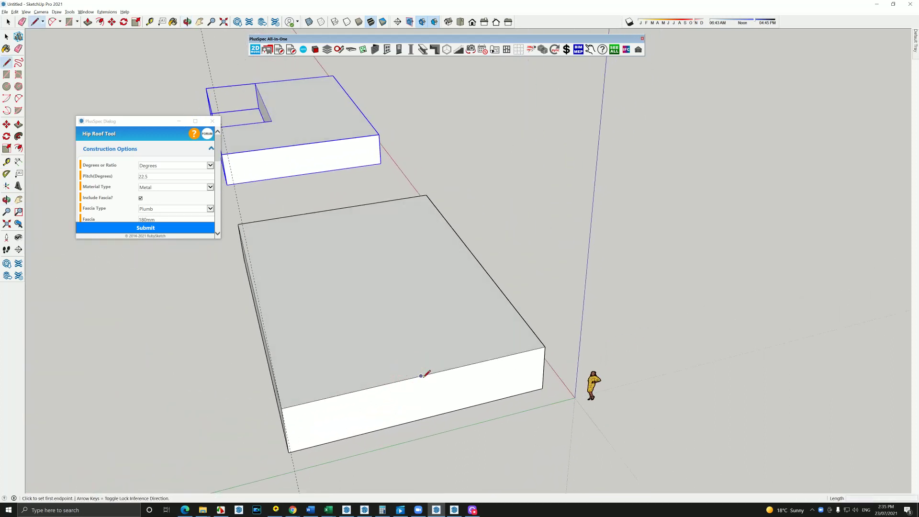
pyautogui.click(282, 409)
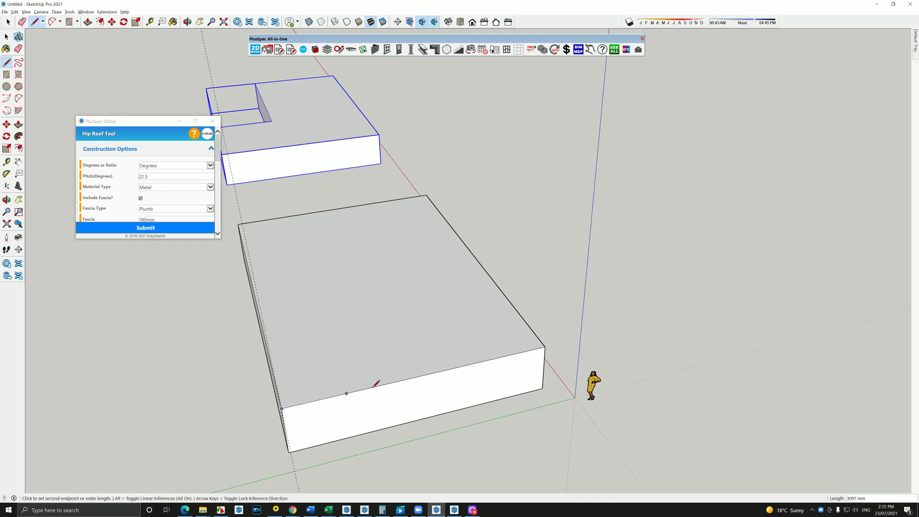
pyautogui.click(421, 376)
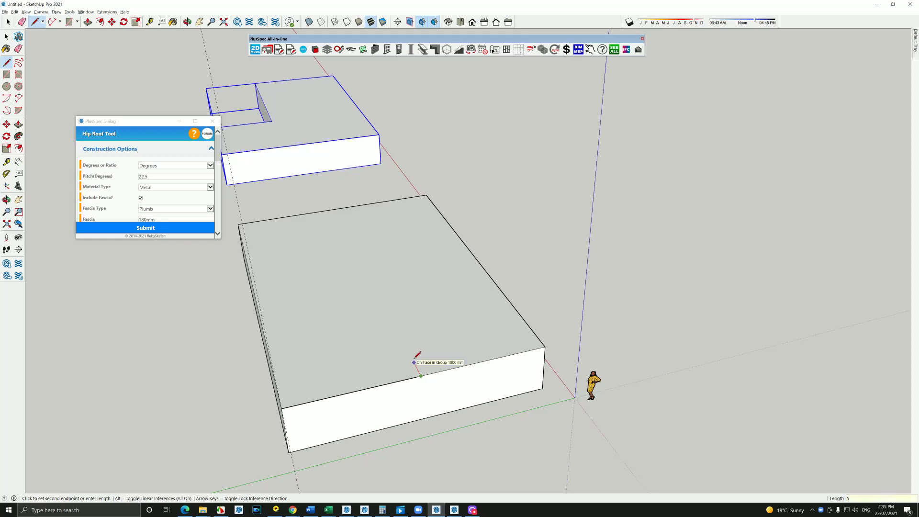
pyautogui.press('Return')
pyautogui.moveTo(417, 355)
pyautogui.mouseDown(button='middle')
pyautogui.moveTo(474, 351)
pyautogui.moveTo(448, 373)
pyautogui.moveTo(422, 360)
pyautogui.mouseUp(button='middle')
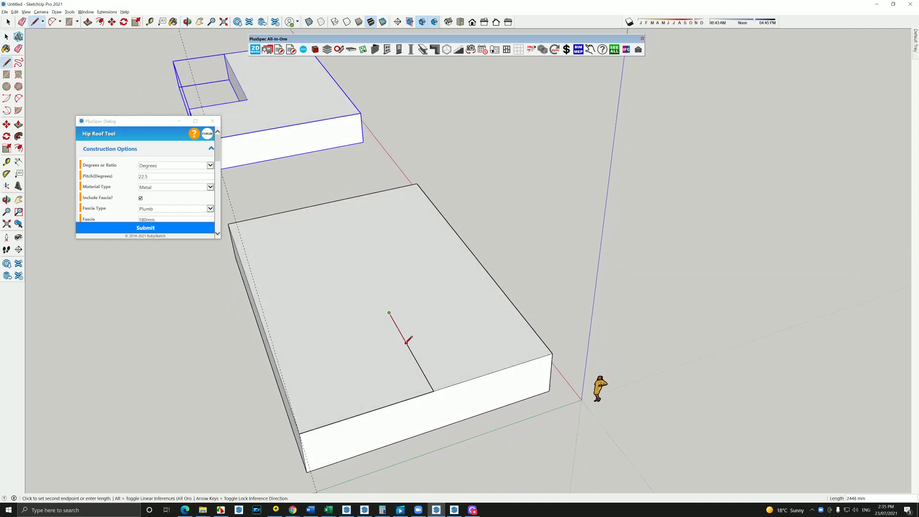
# - Add 5877 mm dimensions to the new inner line and the front edge
pyautogui.press('d')
pyautogui.click(420, 368)
pyautogui.click(416, 387)
pyautogui.click(383, 410)
pyautogui.click(407, 432)
pyautogui.press('space')
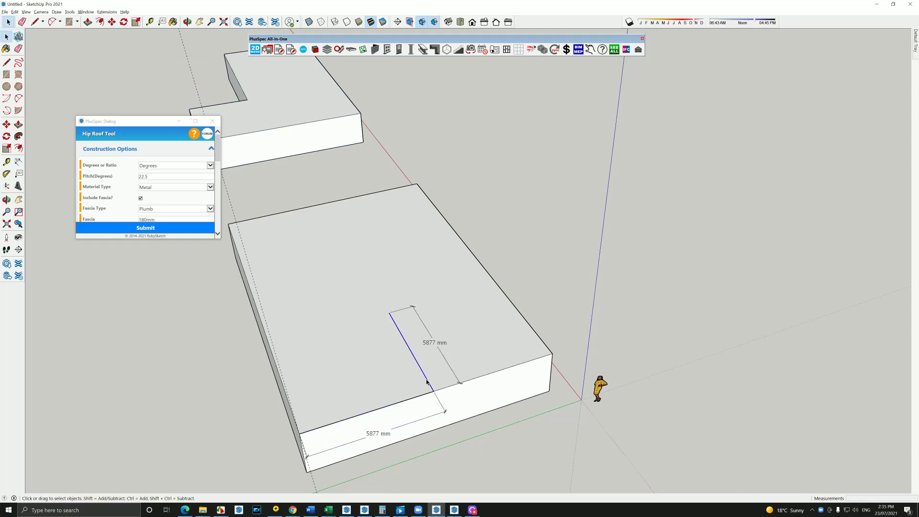
pyautogui.scroll(-4, 426, 382)
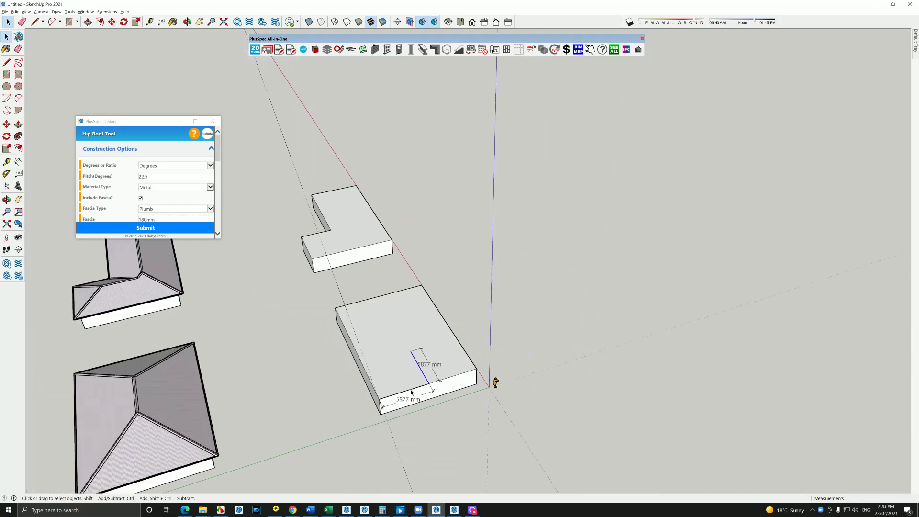
pyautogui.scroll(2, 426, 381)
# - Copy the inner line to the block's back edge
pyautogui.press('m')
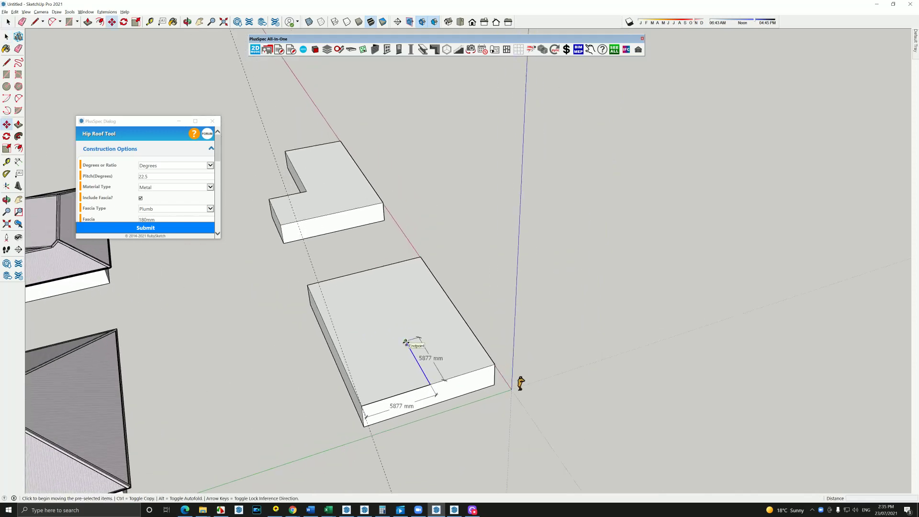
pyautogui.click(406, 343)
pyautogui.press('ctrl')
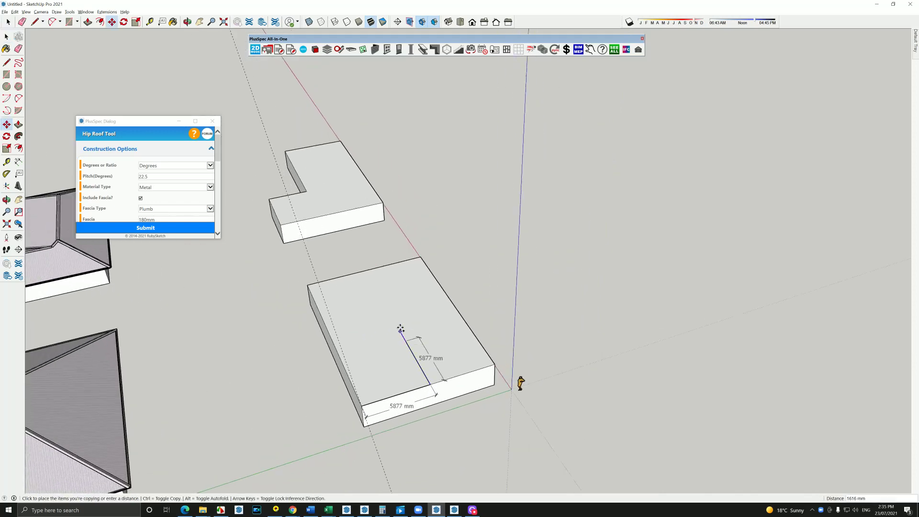
pyautogui.click(367, 272)
pyautogui.moveTo(367, 272)
pyautogui.mouseDown(button='middle')
pyautogui.moveTo(375, 318)
pyautogui.moveTo(443, 322)
pyautogui.moveTo(594, 287)
pyautogui.moveTo(599, 322)
pyautogui.moveTo(554, 360)
pyautogui.moveTo(472, 362)
pyautogui.moveTo(472, 297)
pyautogui.mouseUp(button='middle')
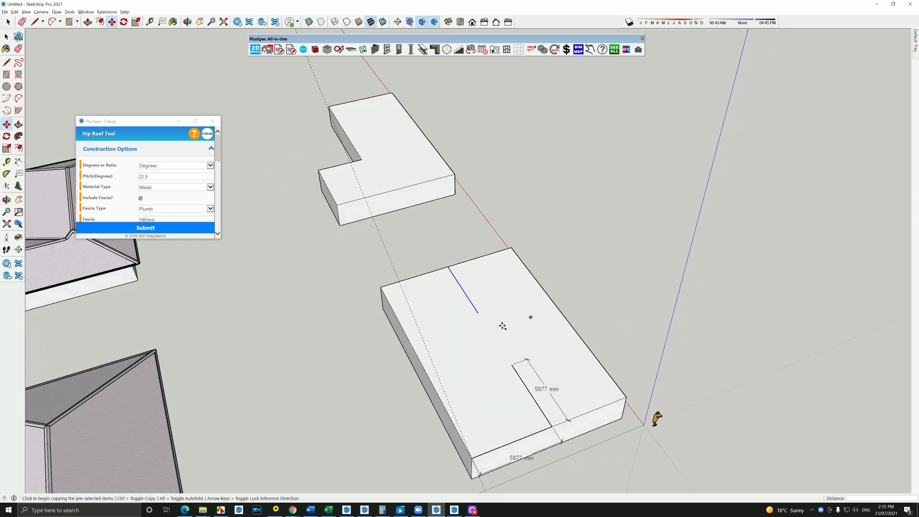
pyautogui.moveTo(489, 351); pyautogui.dragTo(509, 349, button='middle')
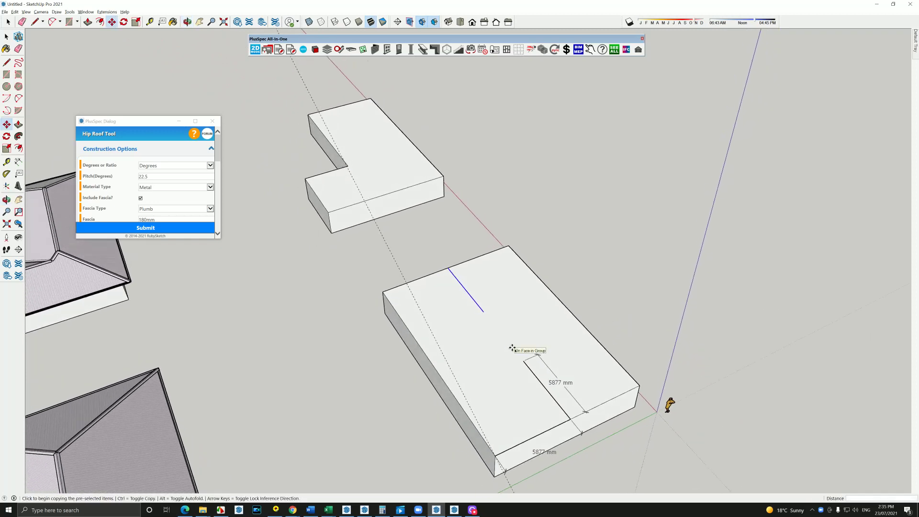
# - Draw lines from the inner line's end to the front corner, the ridge and a back corner
pyautogui.press('l')
pyautogui.click(524, 361)
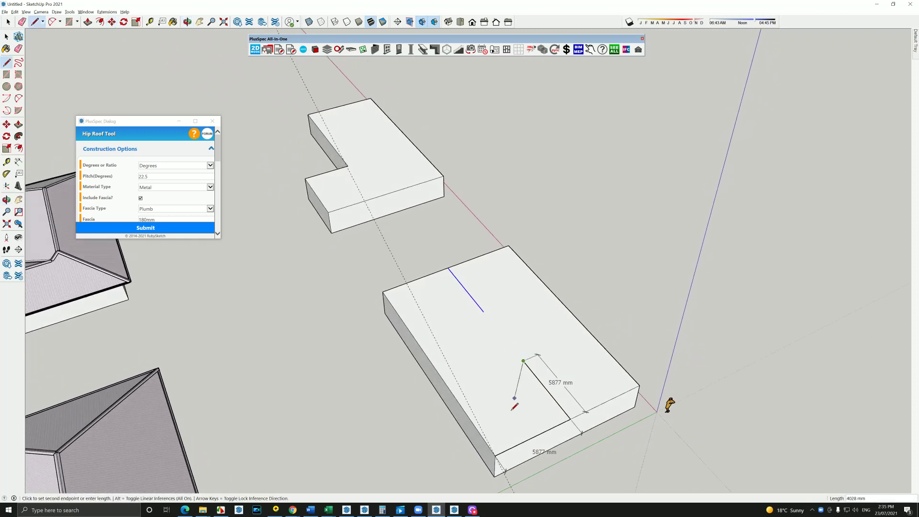
pyautogui.click(497, 454)
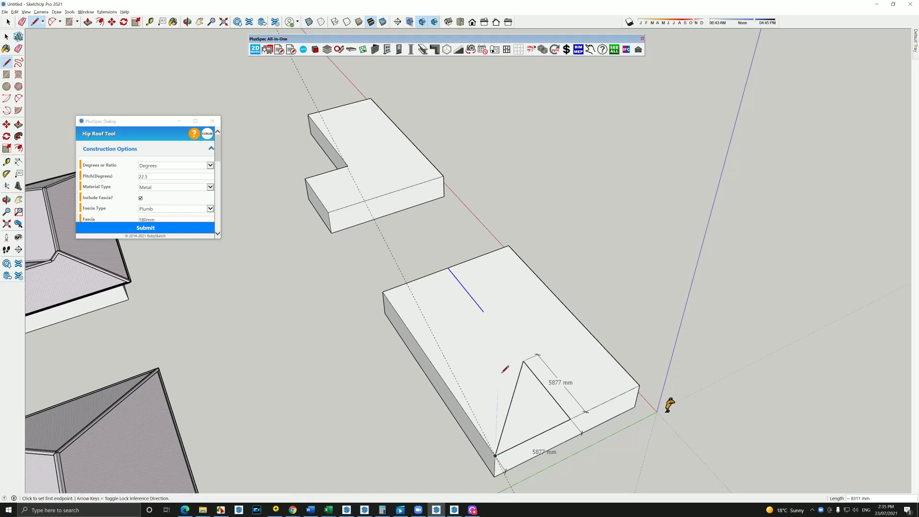
pyautogui.click(524, 361)
pyautogui.click(483, 310)
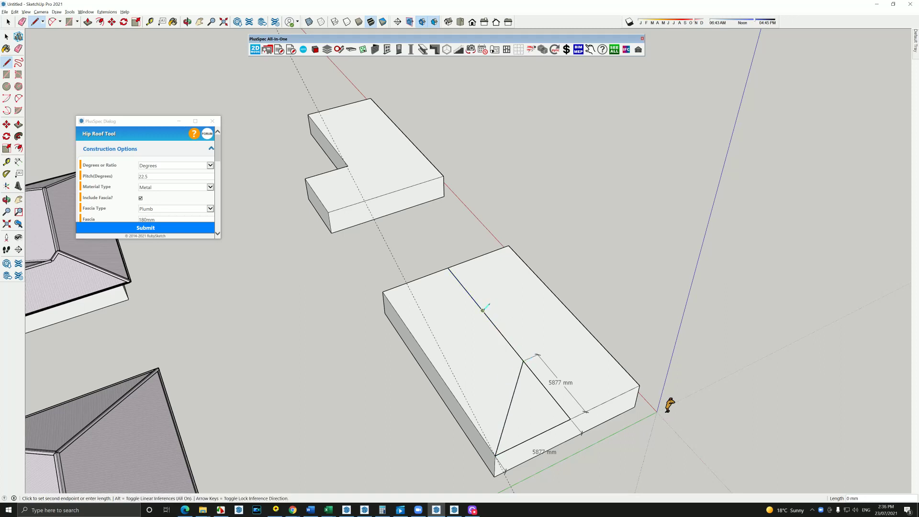
pyautogui.click(383, 291)
pyautogui.press('Escape')
# - Draw the remaining hip lines from the ridge midpoint and to the front eave corner
pyautogui.click(479, 309)
pyautogui.click(509, 245)
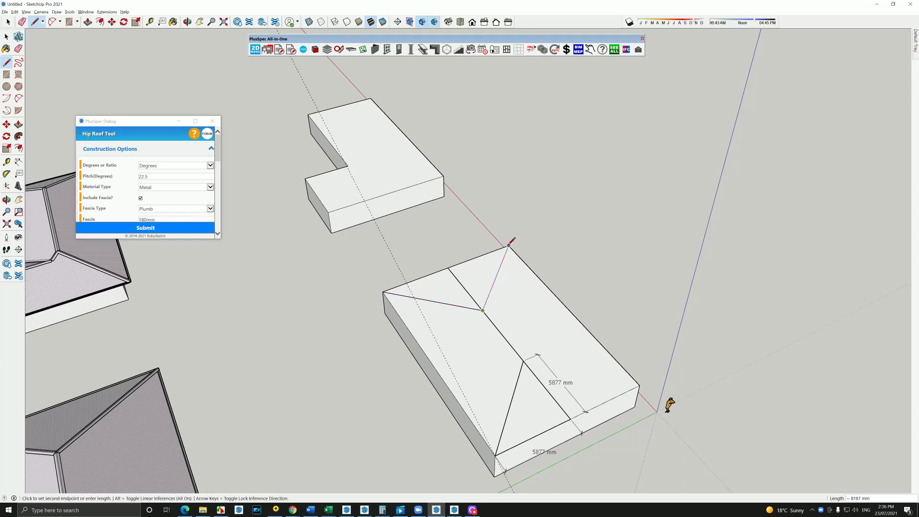
pyautogui.press('Escape')
pyautogui.click(523, 360)
pyautogui.click(640, 384)
pyautogui.press('space')
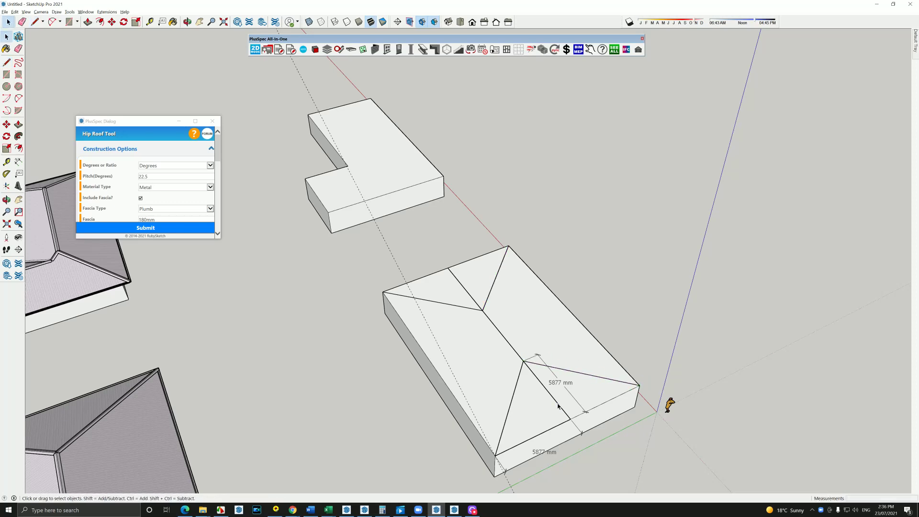
pyautogui.moveTo(547, 406)
pyautogui.mouseDown(button='middle')
pyautogui.moveTo(552, 343)
pyautogui.moveTo(624, 338)
pyautogui.mouseUp(button='middle')
pyautogui.scroll(2, 552, 342)
# - Place a Tape Measure guide from the roof's right edge
pyautogui.press('l')
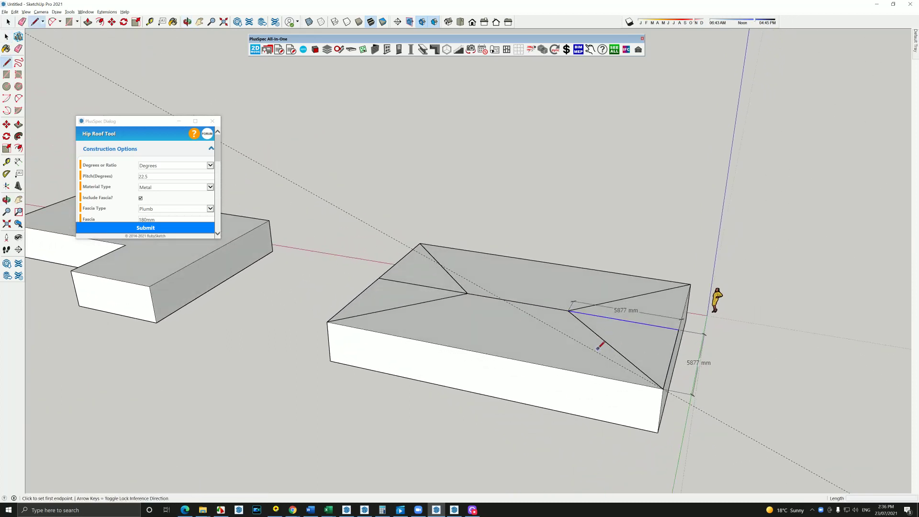
pyautogui.press('space')
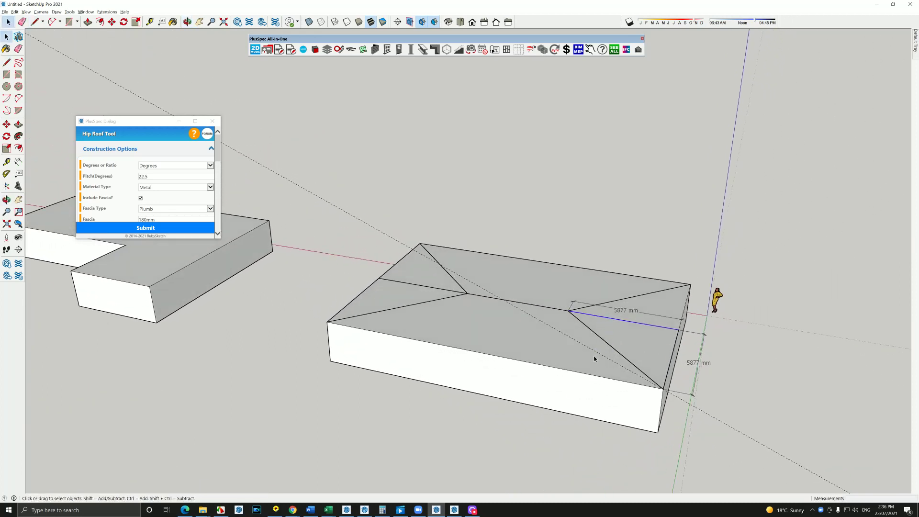
pyautogui.click(150, 22)
pyautogui.click(674, 345)
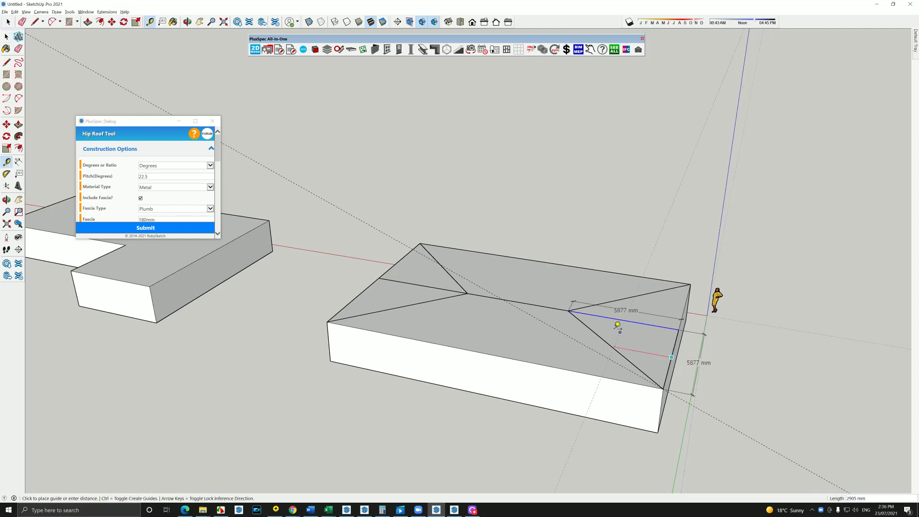
pyautogui.press('space')
pyautogui.scroll(5, 555, 349)
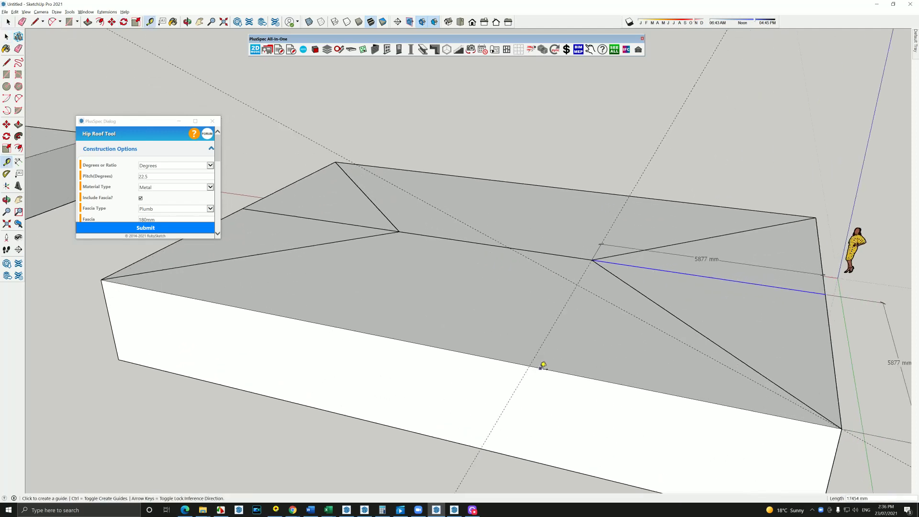
# - Draw a vertical line up to the guide and dimension it at 2374 mm
pyautogui.press('l')
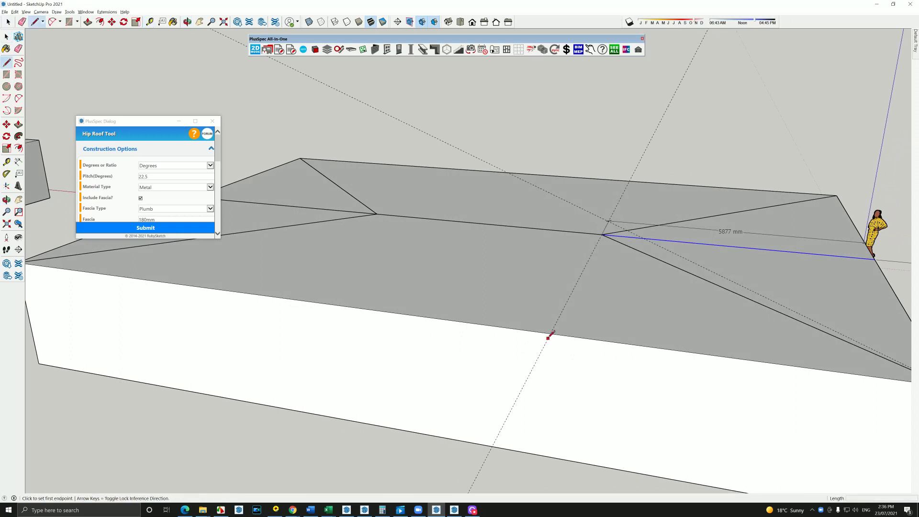
pyautogui.click(552, 333)
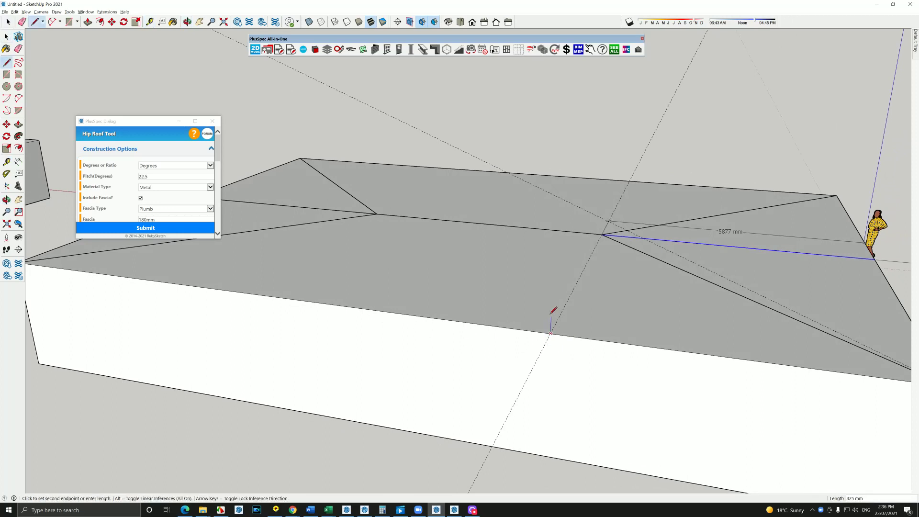
pyautogui.click(557, 196)
pyautogui.press('space')
pyautogui.press('d')
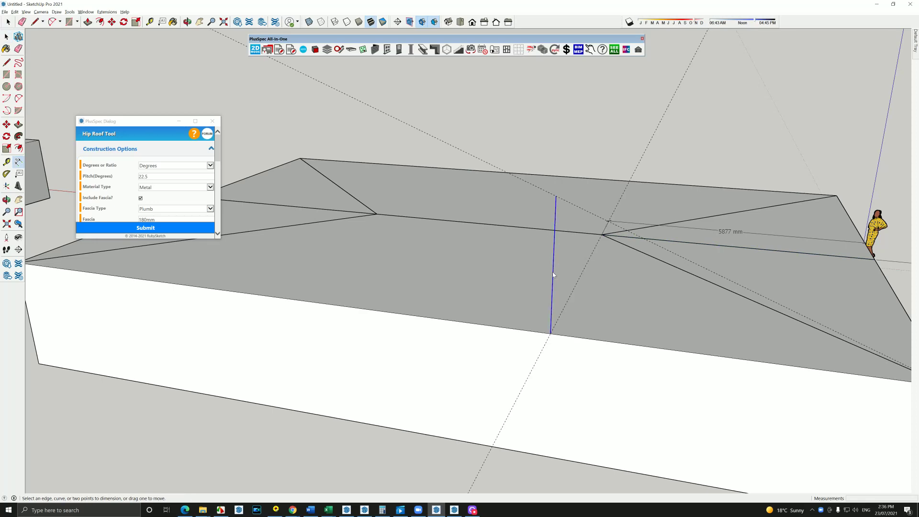
pyautogui.click(554, 276)
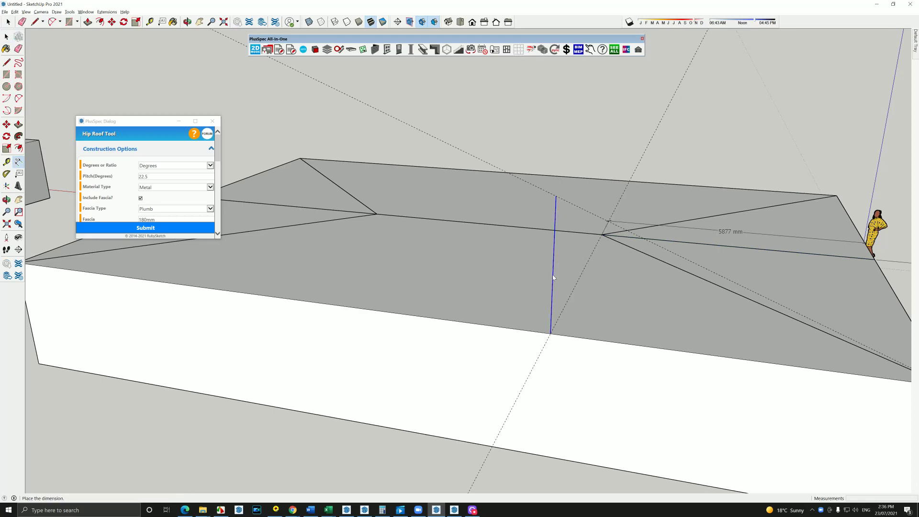
pyautogui.click(610, 295)
pyautogui.moveTo(610, 295); pyautogui.dragTo(517, 343, button='middle')
pyautogui.press('space')
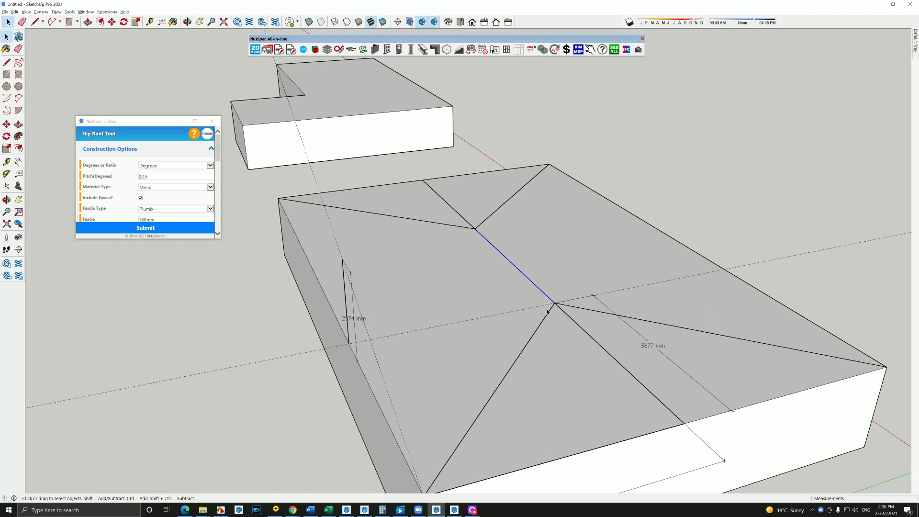
# - Move the hip vertex straight up to its raised height
pyautogui.press('m')
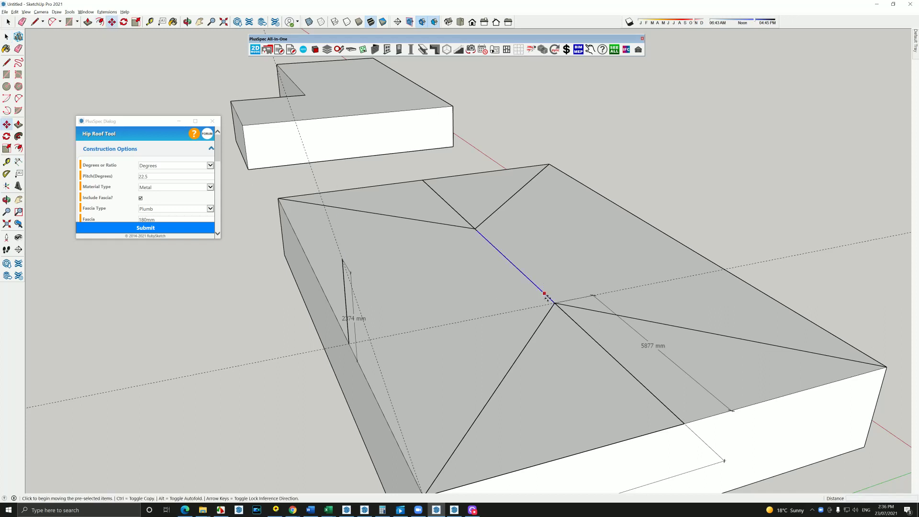
pyautogui.click(555, 303)
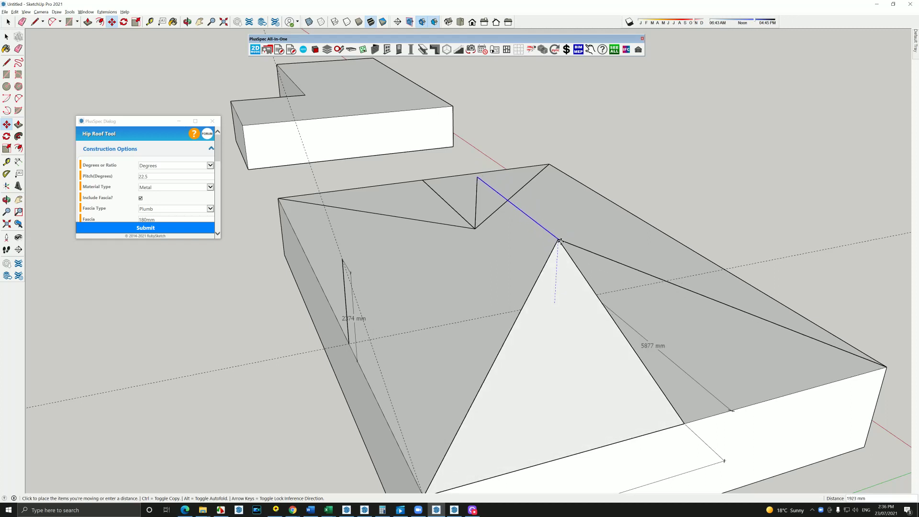
pyautogui.click(558, 242)
pyautogui.scroll(8, 551, 242)
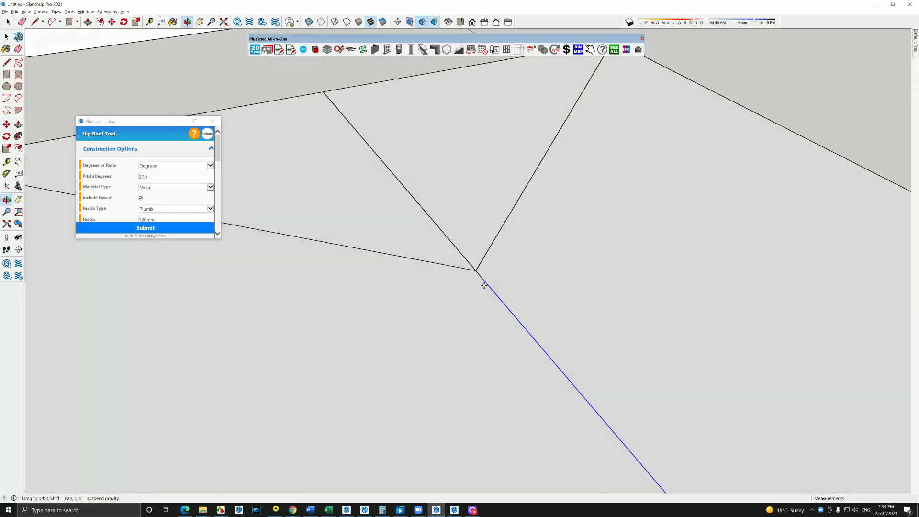
pyautogui.moveTo(485, 286); pyautogui.dragTo(423, 241, button='middle')
pyautogui.scroll(-8, 484, 288)
# - Lift the ridge edge 2374 mm upward
pyautogui.press('m')
pyautogui.click(488, 310)
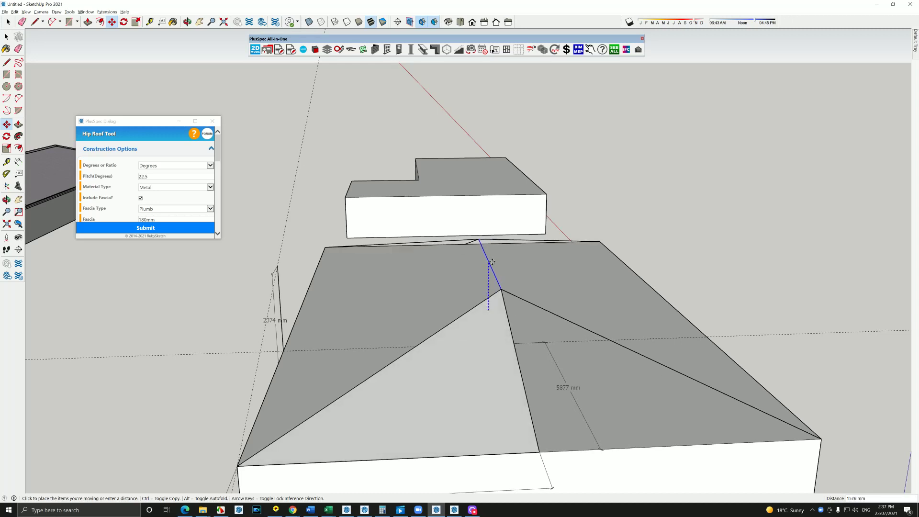
pyautogui.scroll(-5, 493, 262)
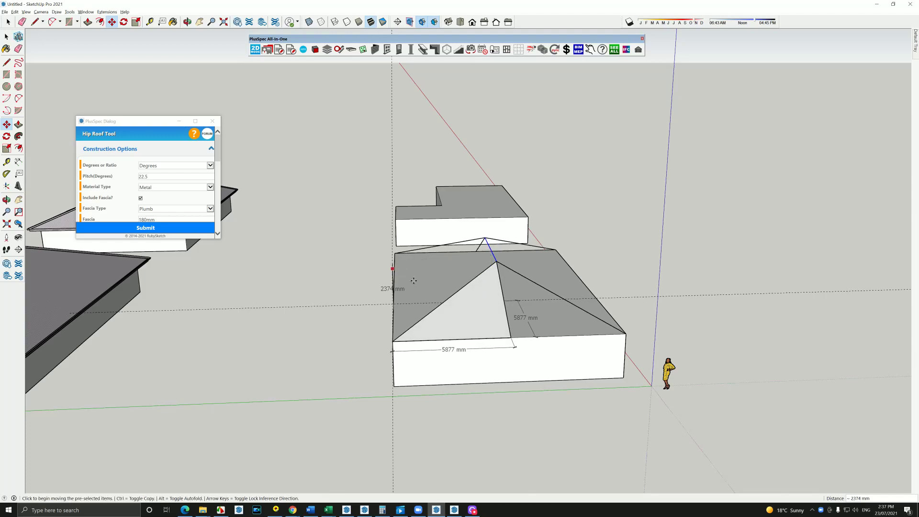
pyautogui.moveTo(445, 294); pyautogui.dragTo(334, 306, button='middle')
# - Draw lines from the peak to the front, right and left eave corners
pyautogui.scroll(4, 568, 332)
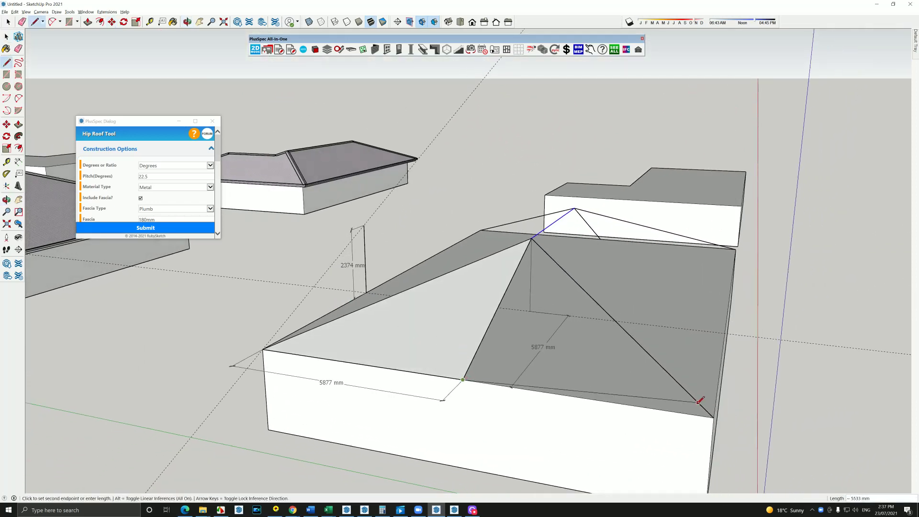
pyautogui.click(714, 417)
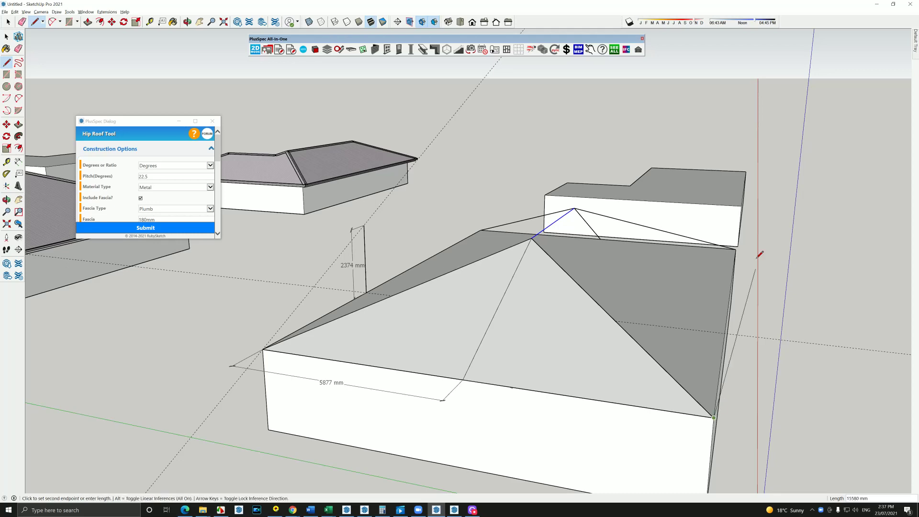
pyautogui.click(736, 248)
pyautogui.moveTo(488, 278); pyautogui.dragTo(589, 417, button='middle')
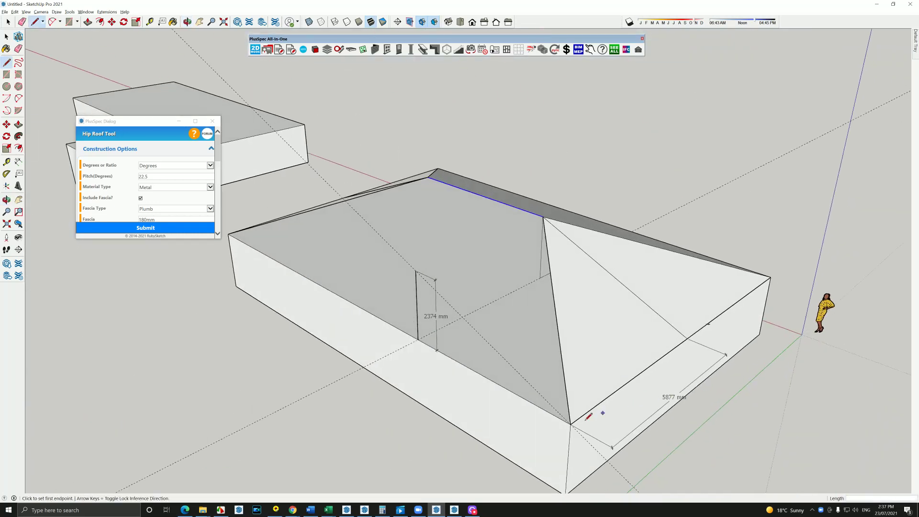
pyautogui.click(229, 233)
pyautogui.moveTo(335, 287)
pyautogui.mouseDown(button='middle')
pyautogui.moveTo(513, 331)
pyautogui.moveTo(444, 310)
pyautogui.mouseUp(button='middle')
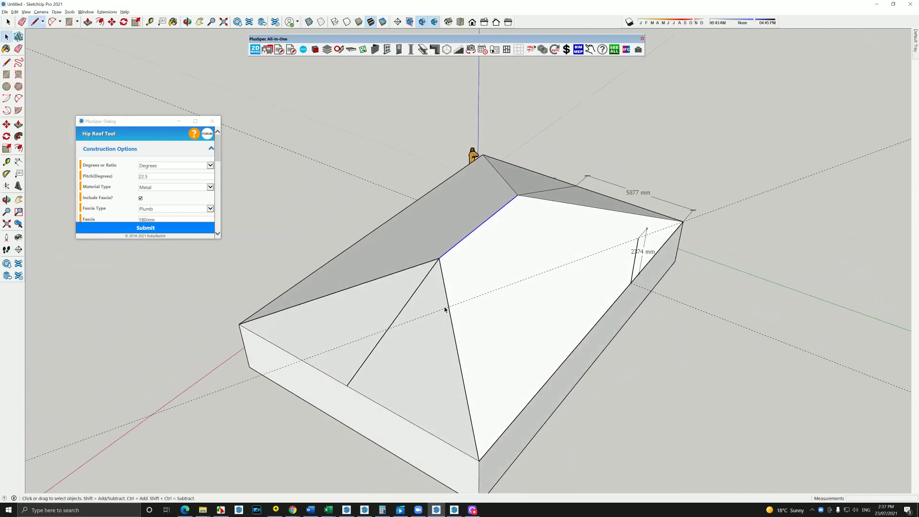
# - Delete the stray diagonal edge on the roof
pyautogui.click(415, 294)
pyautogui.press('Delete')
pyautogui.moveTo(420, 292); pyautogui.dragTo(546, 257, button='middle')
pyautogui.moveTo(584, 285)
pyautogui.mouseDown(button='middle')
pyautogui.moveTo(416, 296)
pyautogui.moveTo(431, 182)
pyautogui.moveTo(453, 269)
pyautogui.moveTo(522, 253)
pyautogui.moveTo(486, 253)
pyautogui.moveTo(474, 283)
pyautogui.mouseUp(button='middle')
# - Push/Pull the front hip roof face to a 10 mm thickness
pyautogui.click(491, 260)
pyautogui.press('p')
pyautogui.click(479, 293)
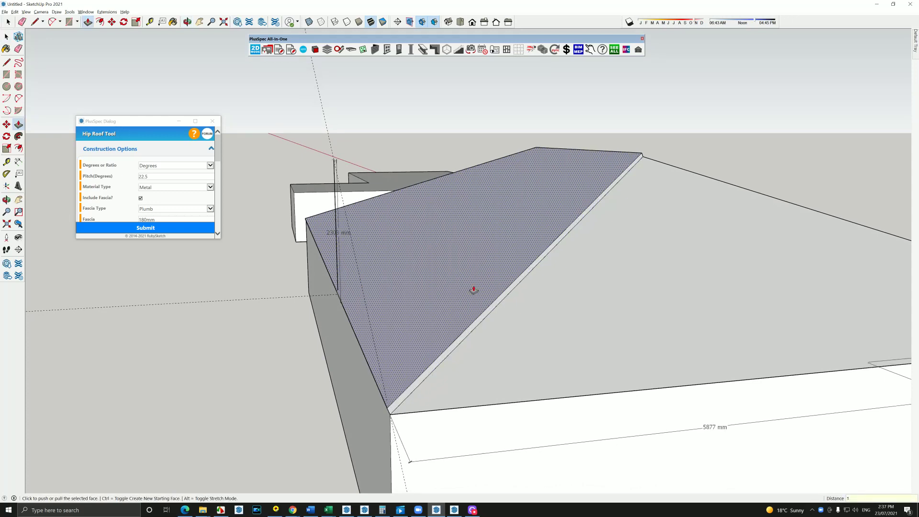
pyautogui.press('Return')
pyautogui.moveTo(474, 289); pyautogui.dragTo(587, 327, button='middle')
pyautogui.moveTo(688, 304); pyautogui.dragTo(519, 297, button='middle')
pyautogui.scroll(6, 225, 378)
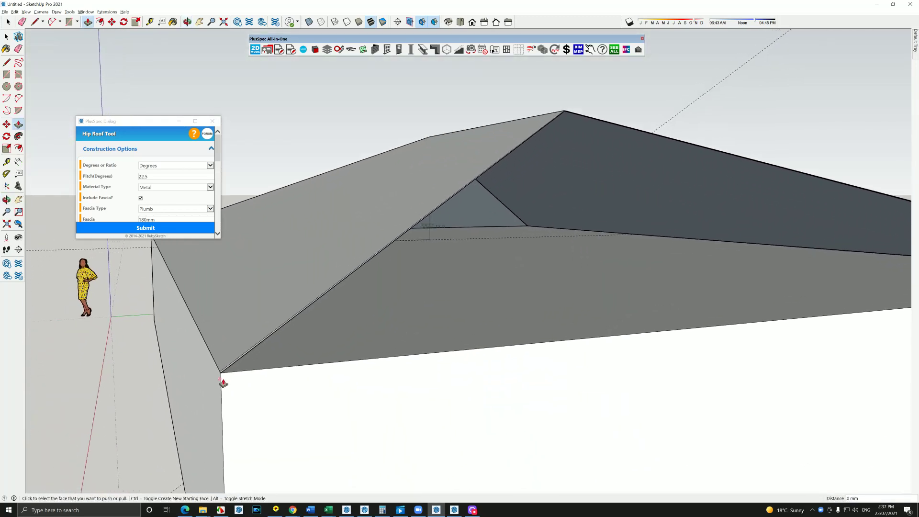
pyautogui.scroll(1, 223, 380)
# - Draw a line along the front eave to the right front corner, closing a new face
pyautogui.press('l')
pyautogui.scroll(-6, 224, 366)
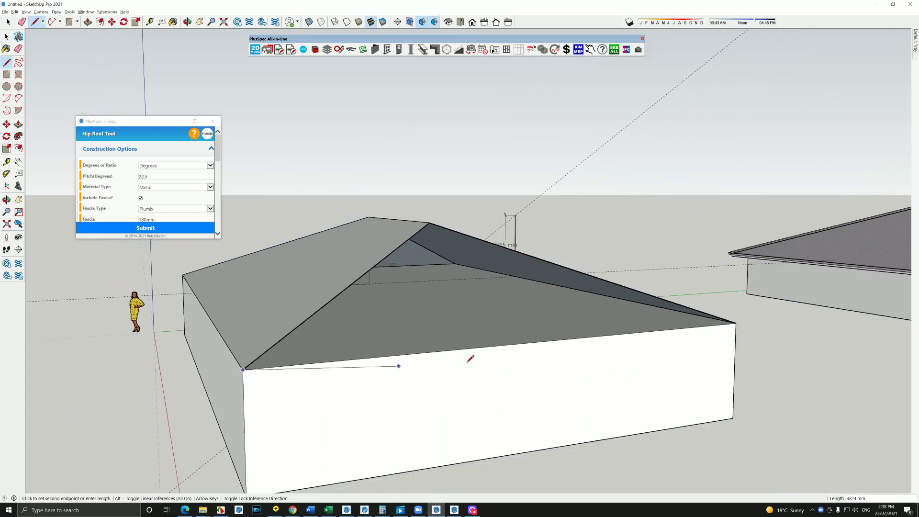
pyautogui.scroll(2, 762, 317)
pyautogui.scroll(3, 769, 319)
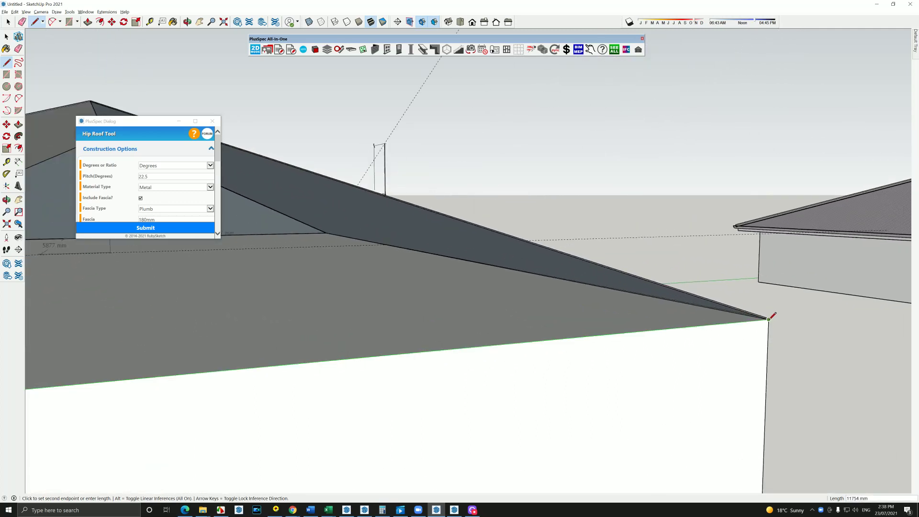
pyautogui.click(769, 318)
pyautogui.press('space')
pyautogui.scroll(-2, 759, 321)
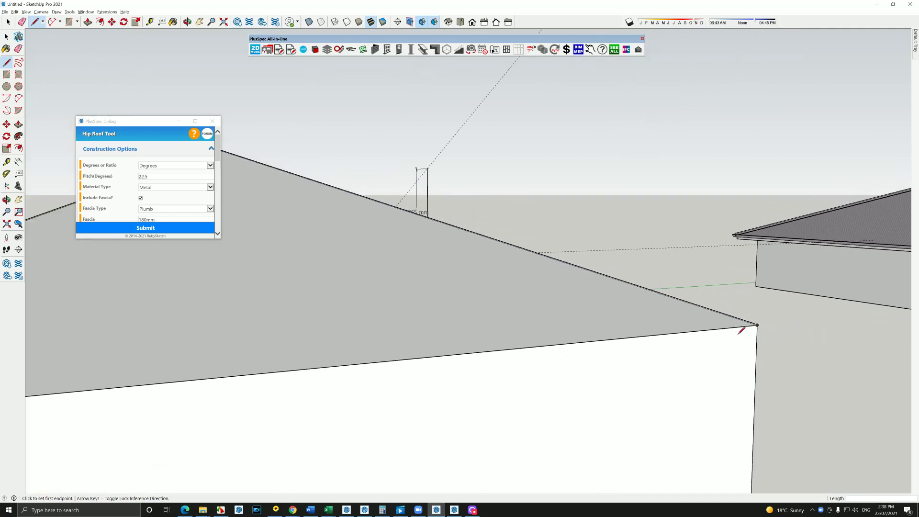
pyautogui.moveTo(759, 321); pyautogui.dragTo(618, 325, button='middle')
pyautogui.scroll(2, 618, 325)
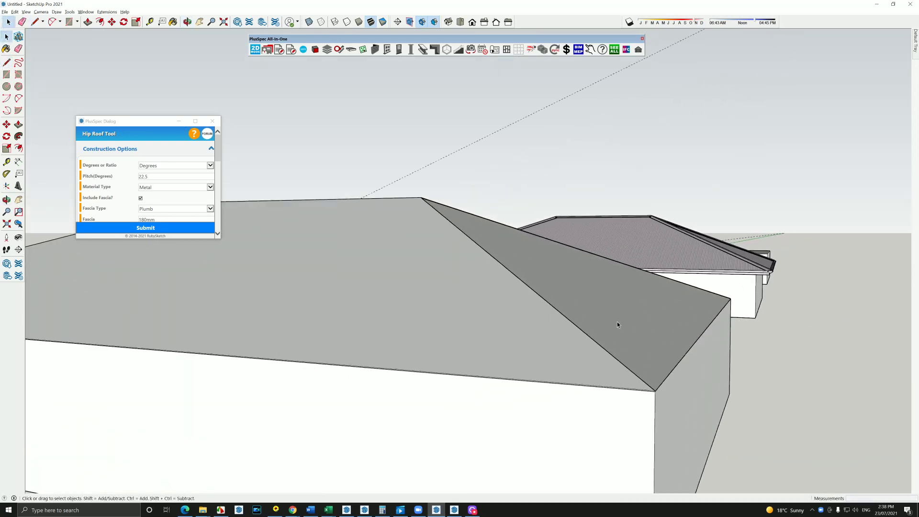
pyautogui.press('p')
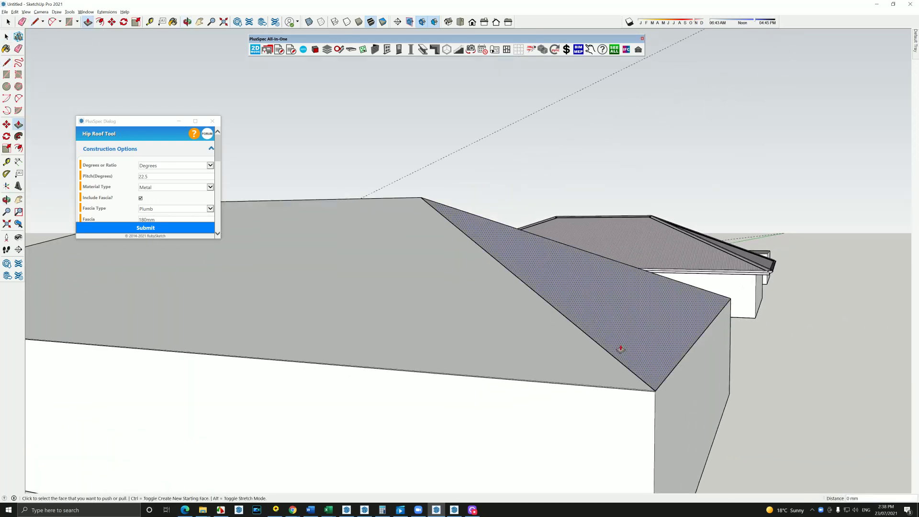
pyautogui.scroll(1, 630, 401)
pyautogui.moveTo(630, 401); pyautogui.dragTo(544, 355, button='middle')
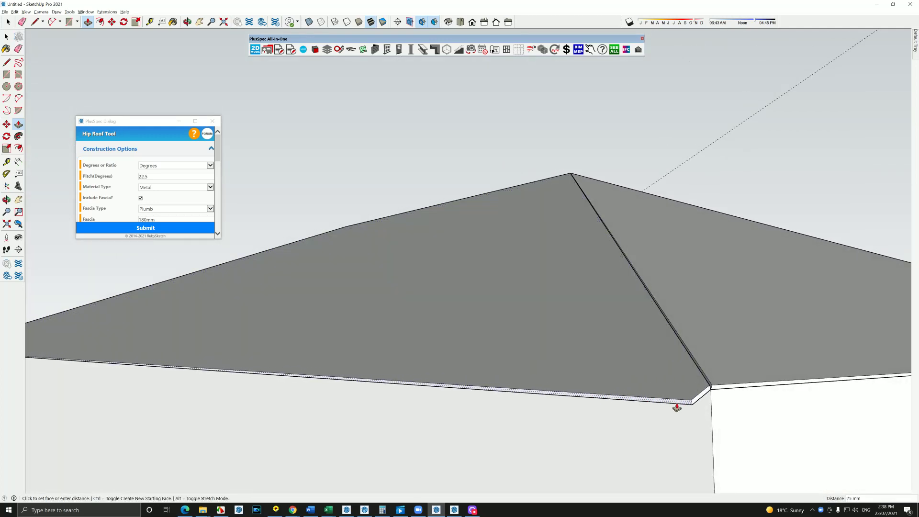
pyautogui.scroll(-2, 663, 417)
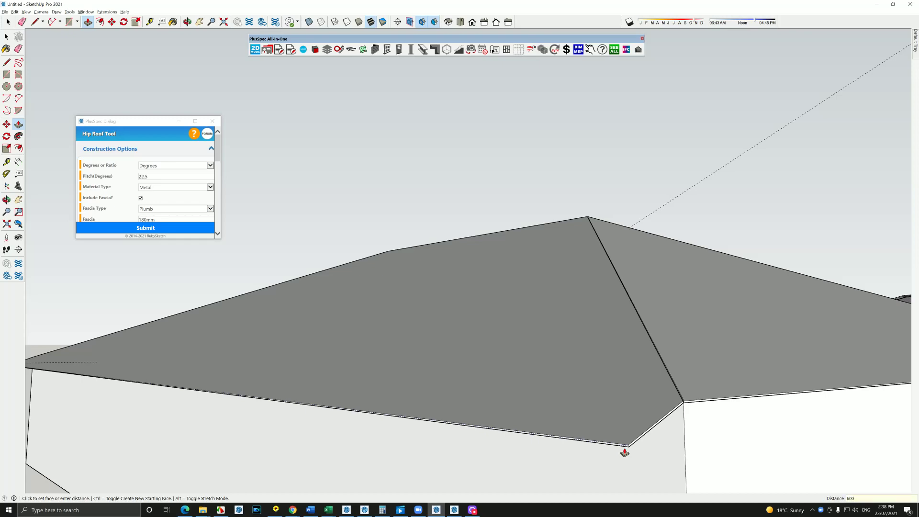
pyautogui.write('0')
pyautogui.press('Return')
pyautogui.scroll(3, 689, 412)
pyautogui.moveTo(695, 405); pyautogui.dragTo(476, 374, button='middle')
pyautogui.scroll(1, 587, 410)
pyautogui.scroll(6, 476, 374)
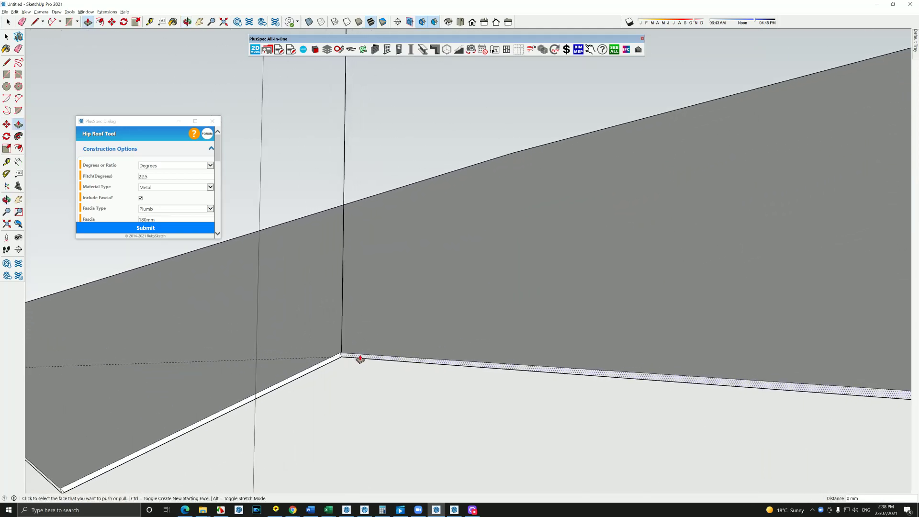
pyautogui.scroll(-8, 355, 359)
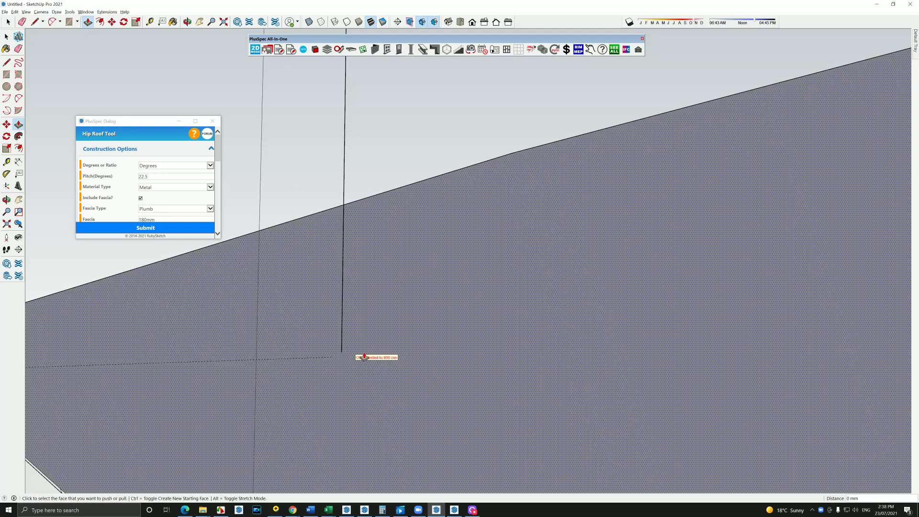
pyautogui.scroll(7, 582, 379)
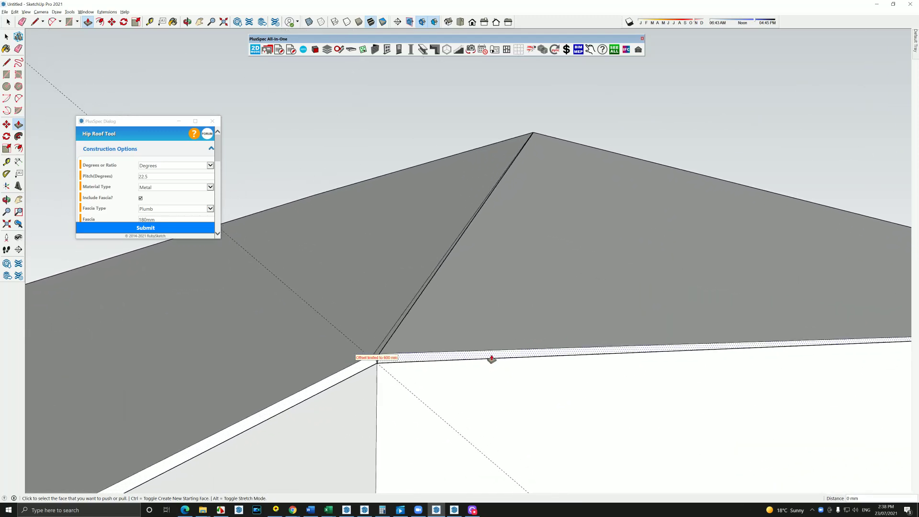
pyautogui.scroll(-6, 491, 359)
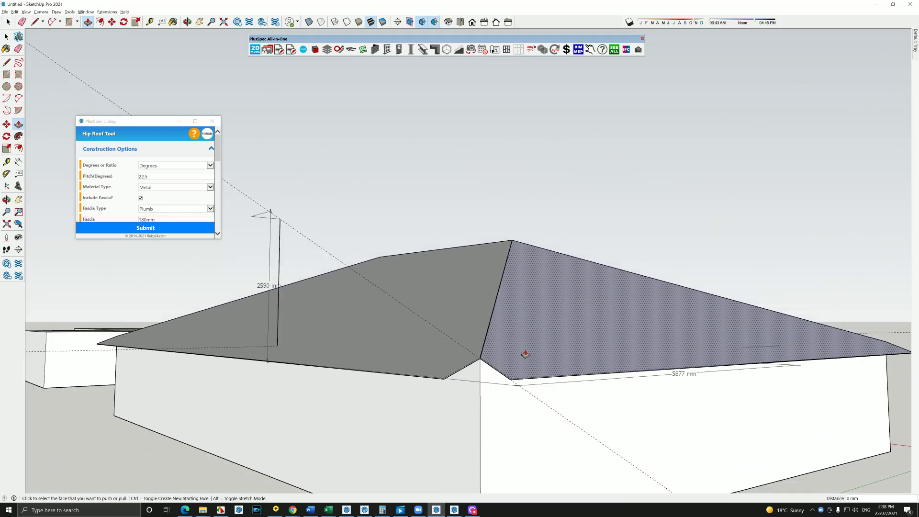
pyautogui.moveTo(528, 354); pyautogui.dragTo(604, 336, button='middle')
# - Move the roof corner endpoint along the red axis onto the eave corner, forming overhanging eaves
pyautogui.scroll(6, 783, 438)
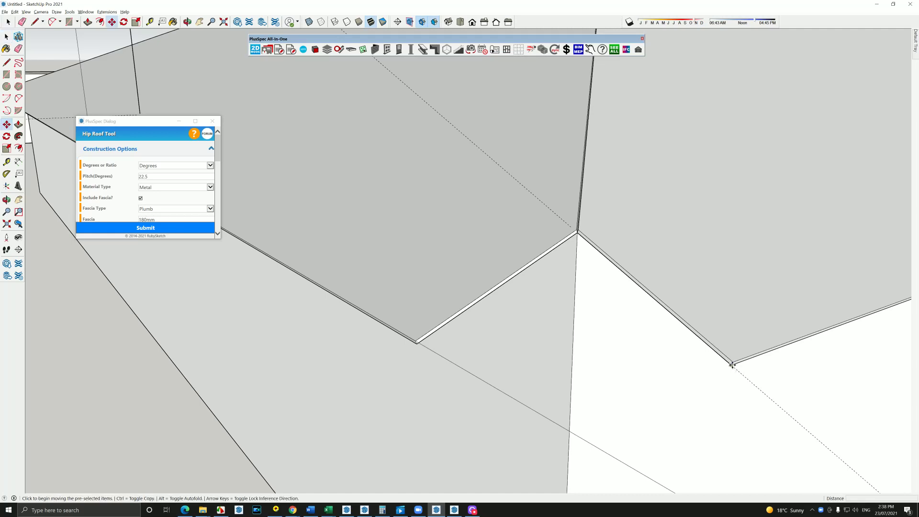
pyautogui.click(730, 367)
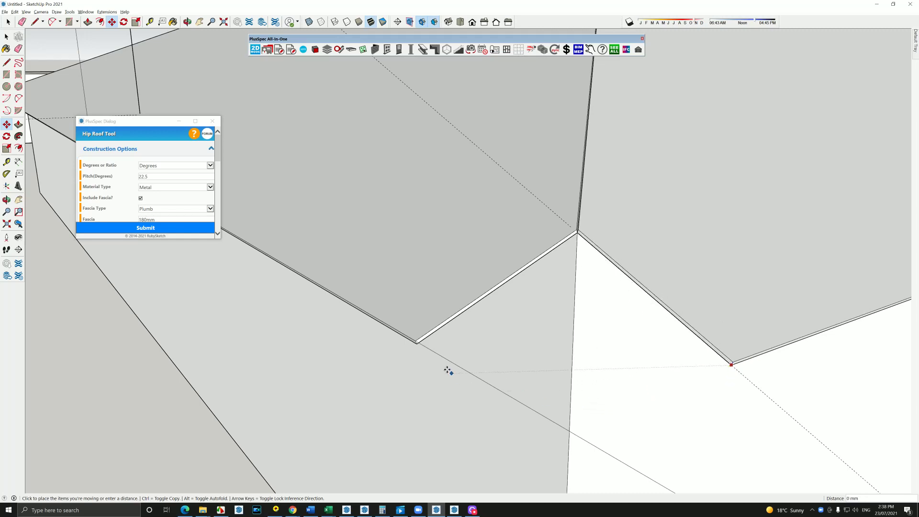
pyautogui.click(420, 342)
pyautogui.scroll(3, 420, 342)
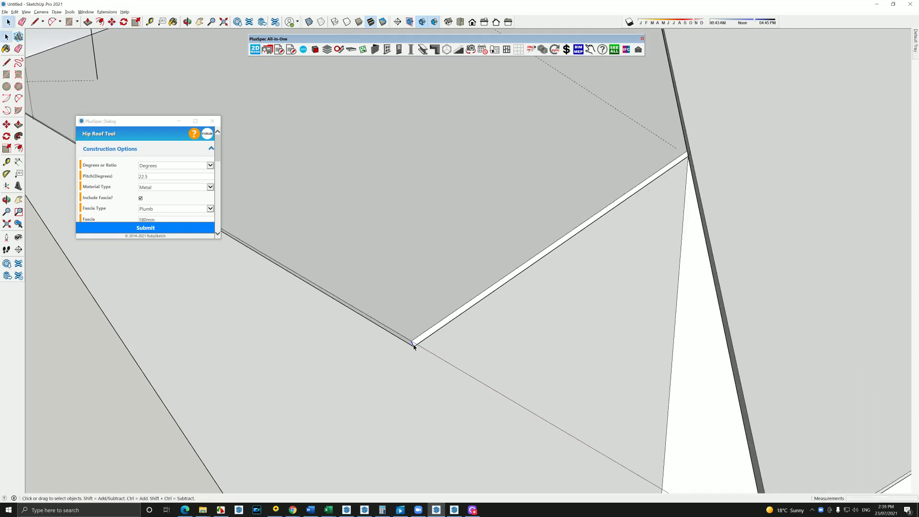
pyautogui.click(413, 344)
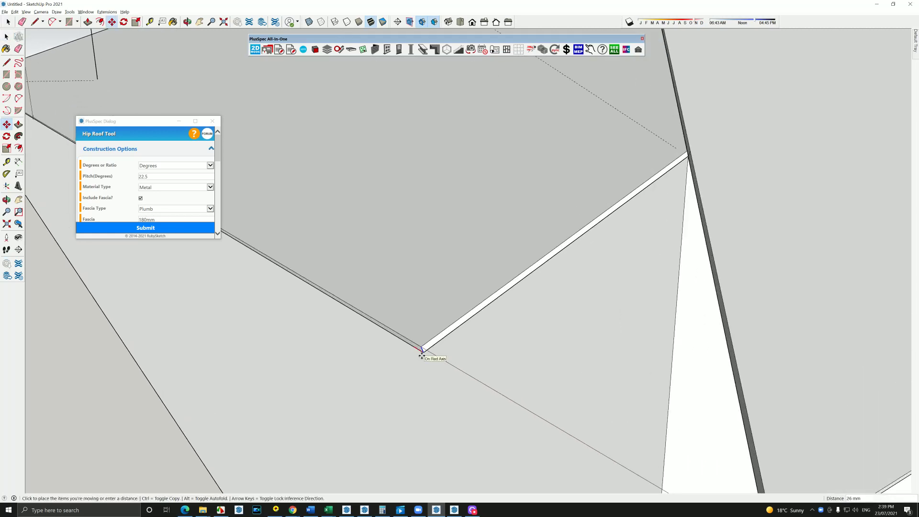
pyautogui.scroll(-2, 421, 354)
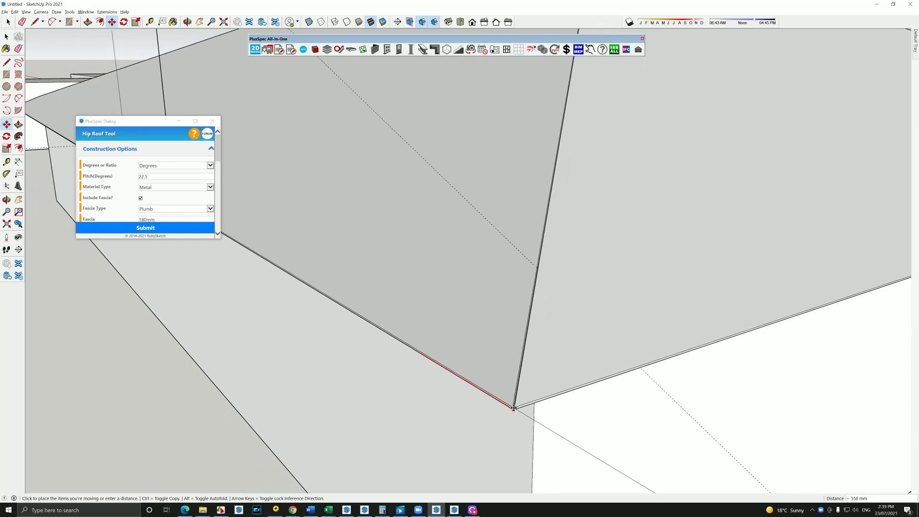
pyautogui.scroll(-2, 517, 403)
pyautogui.moveTo(525, 396)
pyautogui.mouseDown(button='middle')
pyautogui.moveTo(560, 335)
pyautogui.moveTo(531, 367)
pyautogui.mouseUp(button='middle')
# - Raise the front hip roof face 180 mm with Move
pyautogui.scroll(-2, 532, 367)
pyautogui.moveTo(616, 318)
pyautogui.mouseDown(button='middle')
pyautogui.moveTo(577, 326)
pyautogui.moveTo(615, 343)
pyautogui.mouseUp(button='middle')
pyautogui.press('space')
pyautogui.scroll(3, 615, 344)
pyautogui.click(616, 358)
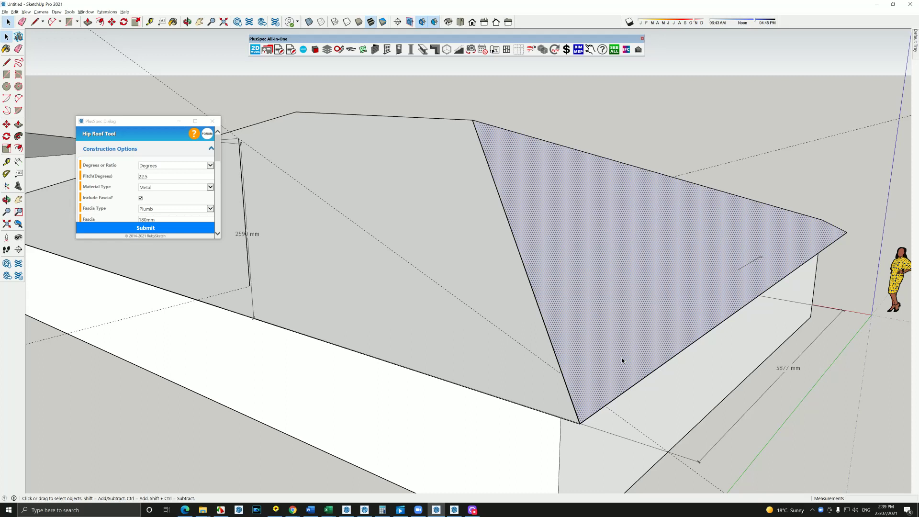
pyautogui.click(671, 149)
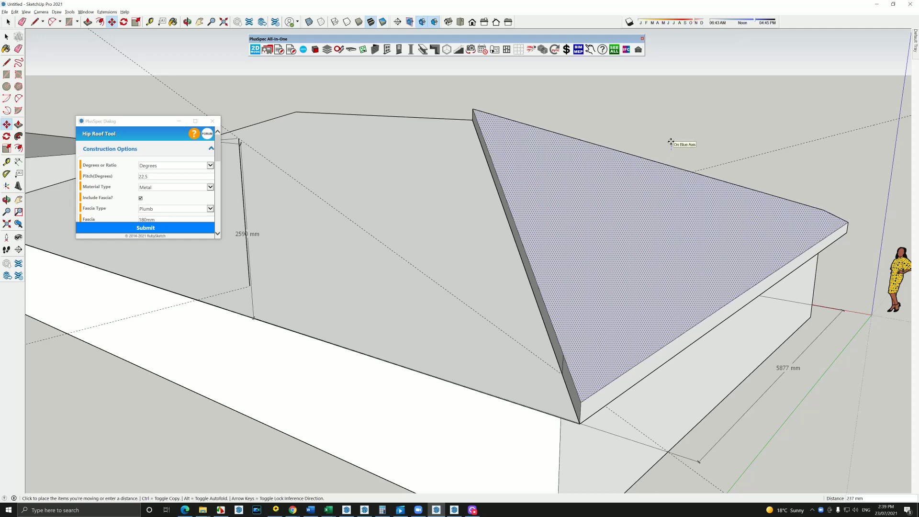
pyautogui.write('180')
pyautogui.moveTo(662, 277); pyautogui.dragTo(411, 243, button='middle')
# - Lift the left hip roof face up to the same 180 mm fascia height
pyautogui.press('space')
pyautogui.click(407, 243)
pyautogui.press('m')
pyautogui.click(407, 241)
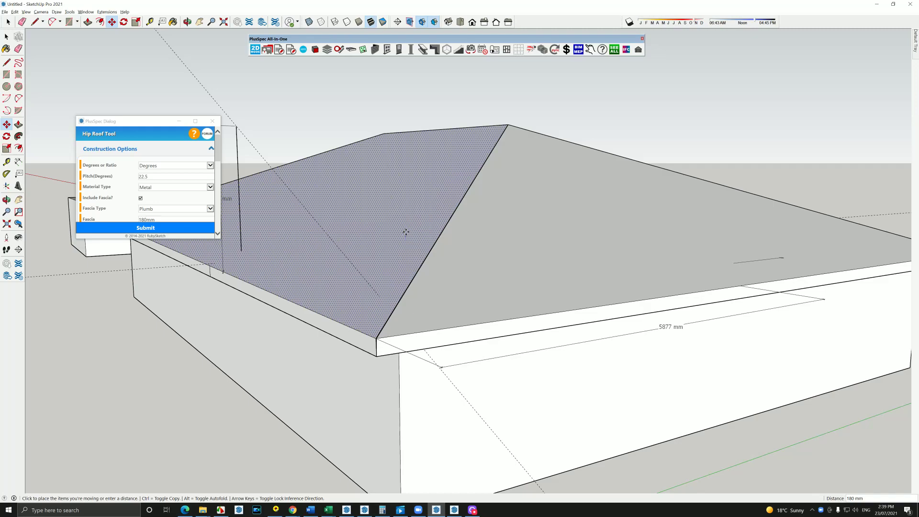
pyautogui.moveTo(406, 232); pyautogui.dragTo(364, 321, button='middle')
pyautogui.moveTo(722, 238); pyautogui.dragTo(335, 247, button='middle')
pyautogui.scroll(-5, 352, 268)
pyautogui.moveTo(478, 281); pyautogui.dragTo(365, 310, button='middle')
pyautogui.scroll(3, 471, 308)
pyautogui.moveTo(470, 308); pyautogui.dragTo(548, 368, button='middle')
# - Draw a vertical line from the wing's top-edge midpoint down its front wall
pyautogui.scroll(3, 488, 363)
pyautogui.moveTo(488, 364); pyautogui.dragTo(552, 386, button='middle')
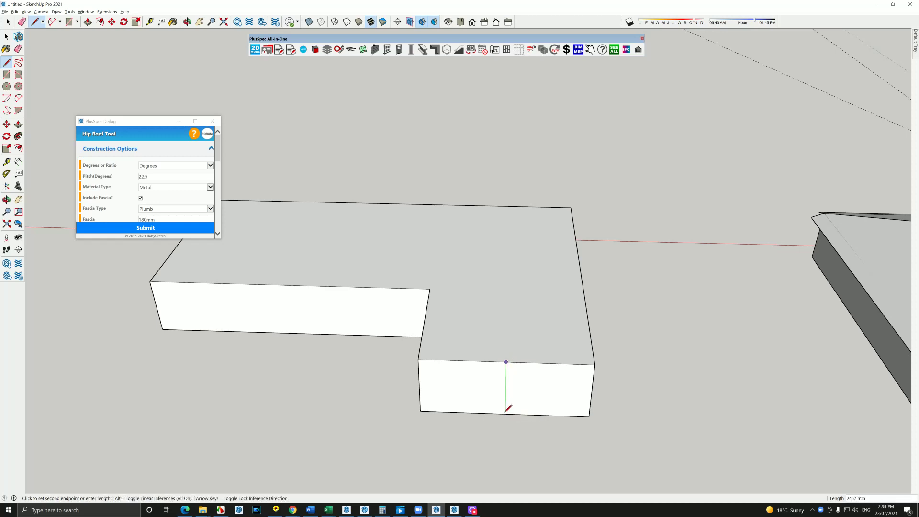
pyautogui.press('space')
pyautogui.moveTo(506, 412); pyautogui.dragTo(527, 405, button='middle')
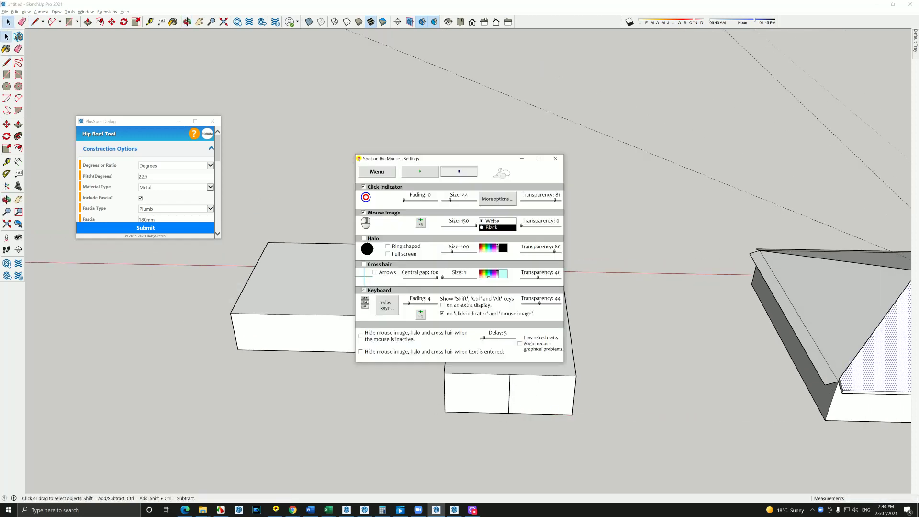
pyautogui.click(420, 172)
pyautogui.click(555, 158)
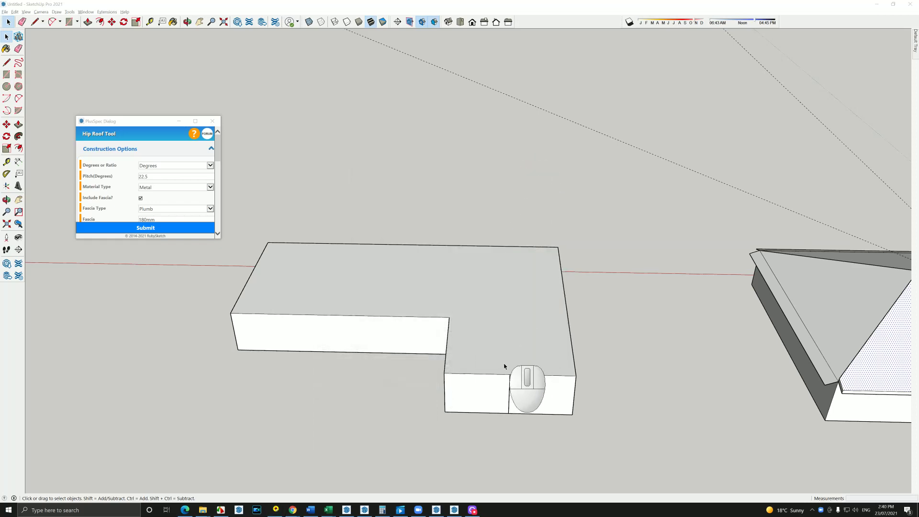
pyautogui.moveTo(501, 366); pyautogui.dragTo(476, 326, button='middle')
# - Draw a vertical centre edge on the front wall and a guide across the top face
pyautogui.press('l')
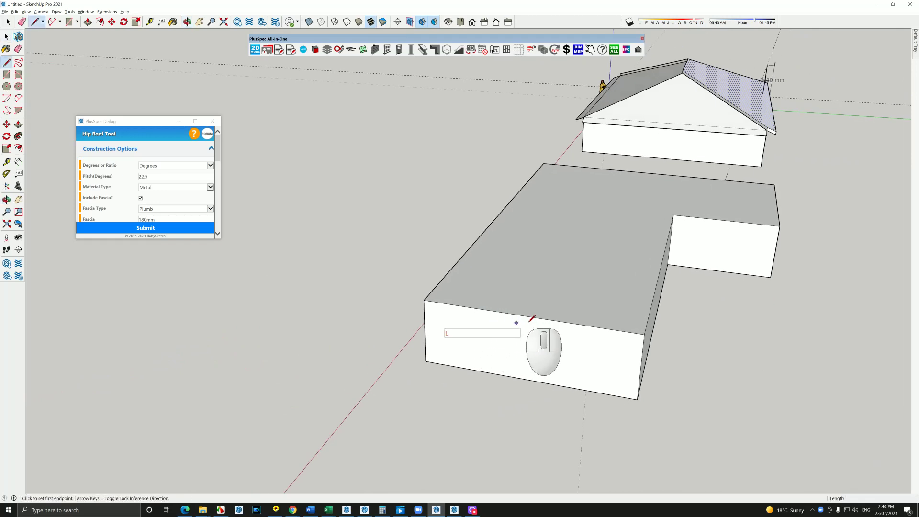
pyautogui.click(530, 315)
pyautogui.click(527, 378)
pyautogui.press('space')
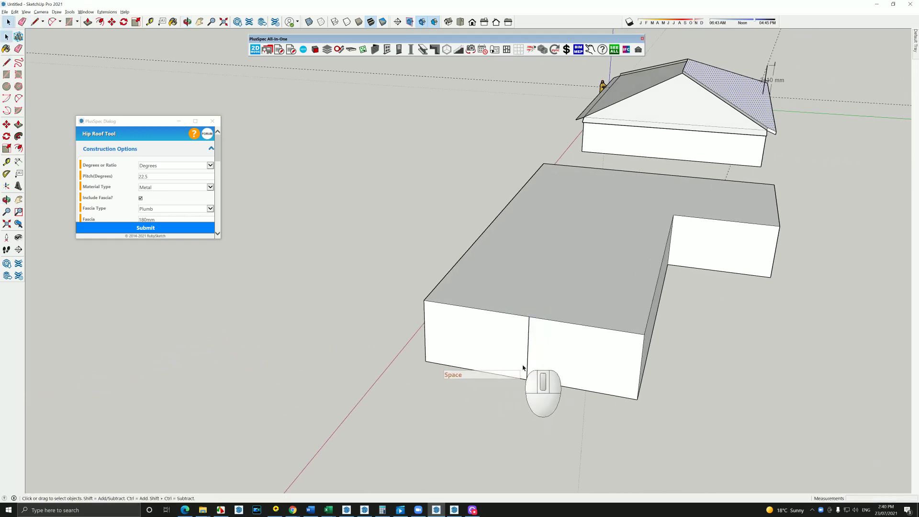
pyautogui.press('t')
pyautogui.click(439, 282)
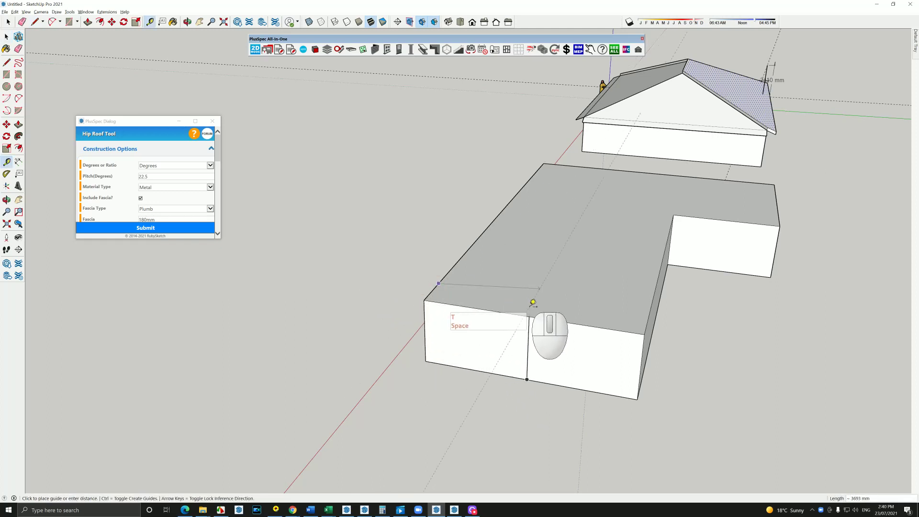
pyautogui.click(530, 317)
pyautogui.press('space')
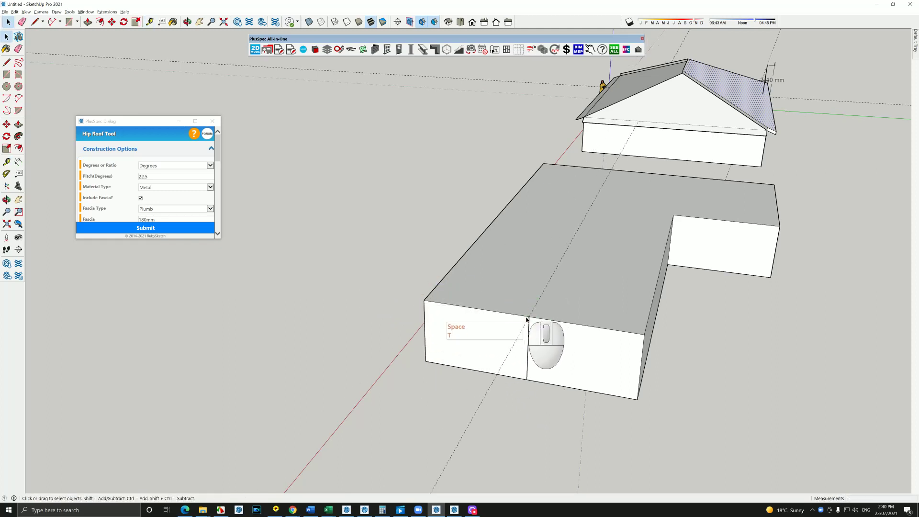
# - Dimension from the block's top-left corner to the centre edge
pyautogui.press('d')
pyautogui.click(424, 301)
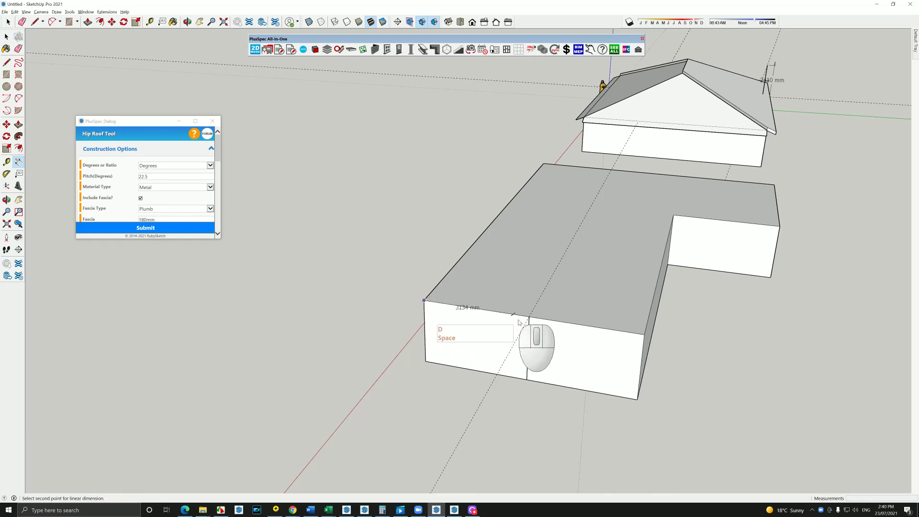
pyautogui.click(529, 318)
pyautogui.click(511, 352)
pyautogui.moveTo(516, 341); pyautogui.dragTo(375, 387, button='middle')
# - Place a 3675 mm guide from the block's end edge to its far edge
pyautogui.press('l')
pyautogui.press('space')
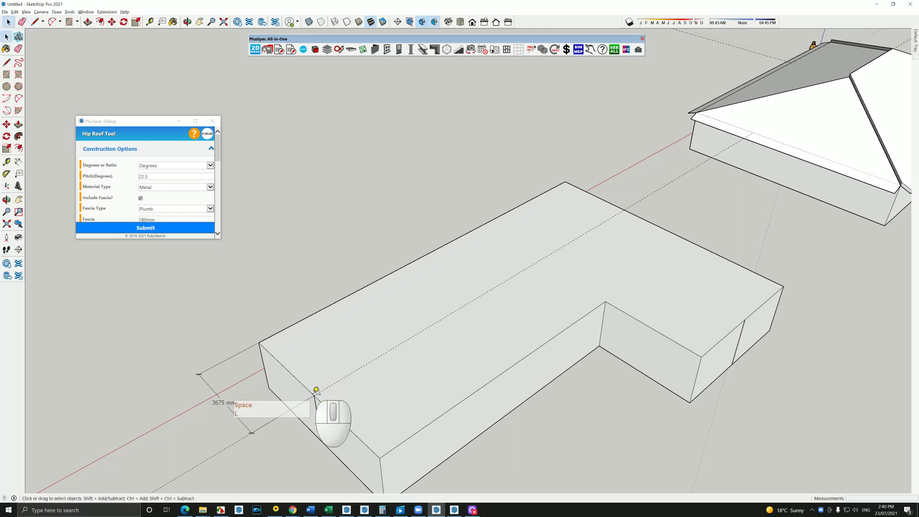
pyautogui.press('t')
pyautogui.click(306, 386)
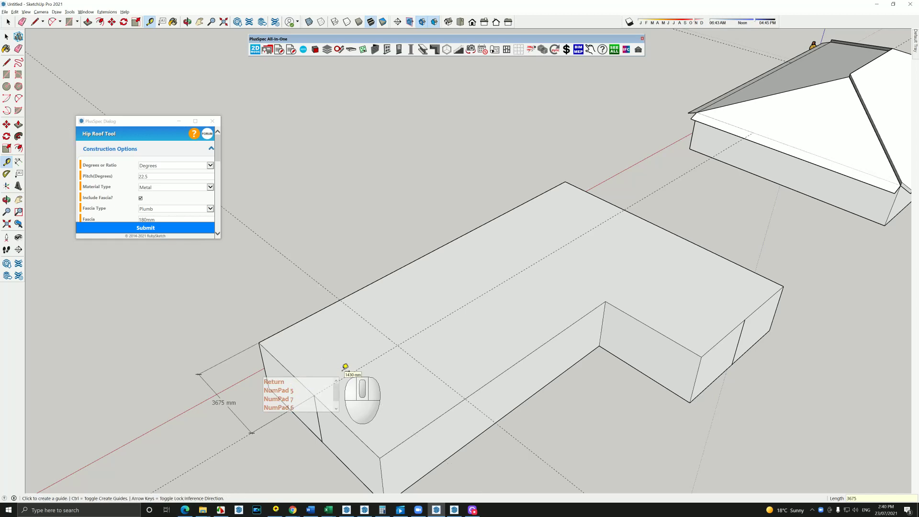
pyautogui.moveTo(345, 367); pyautogui.dragTo(546, 290, button='middle')
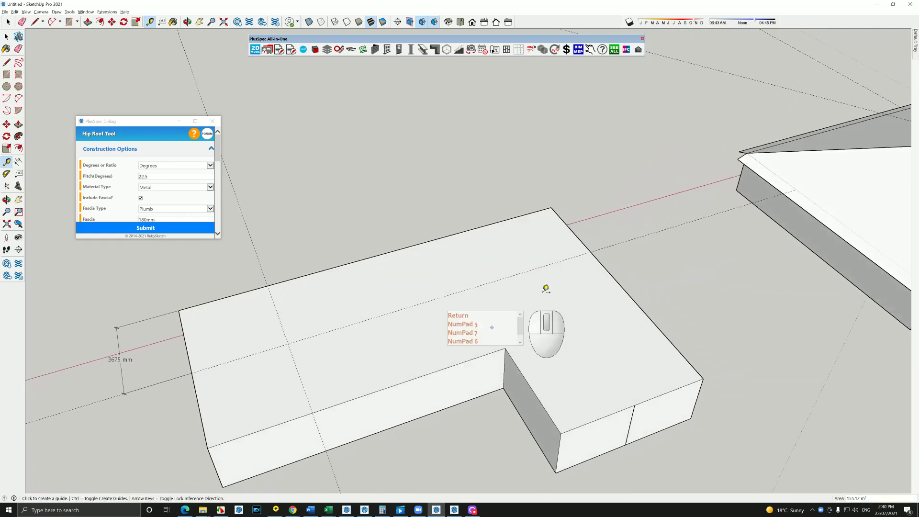
pyautogui.click(599, 257)
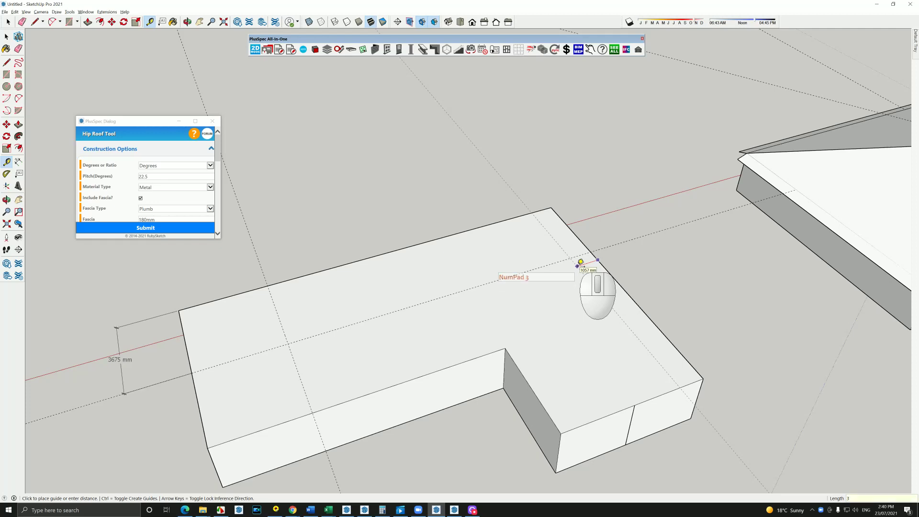
pyautogui.press('Return')
# - Add a 3047 mm dimension at the wing's front centre point
pyautogui.moveTo(579, 296); pyautogui.dragTo(616, 368, button='middle')
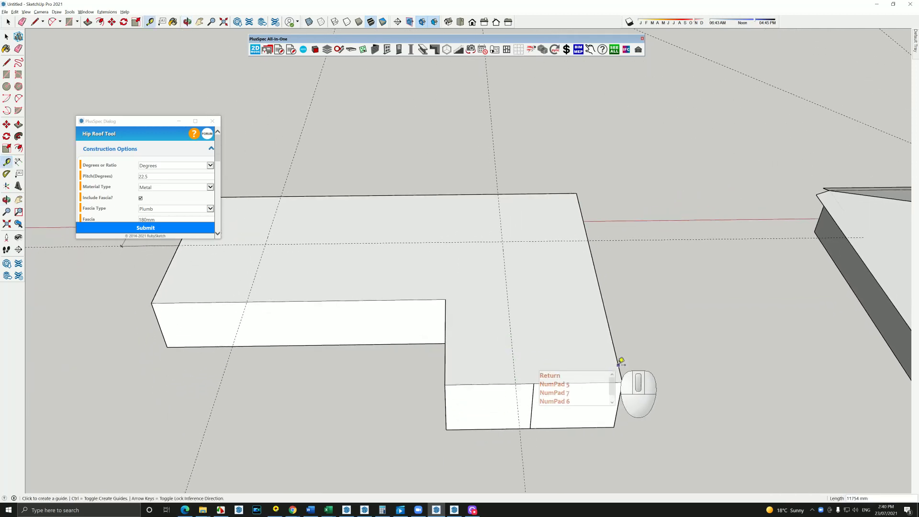
pyautogui.click(534, 383)
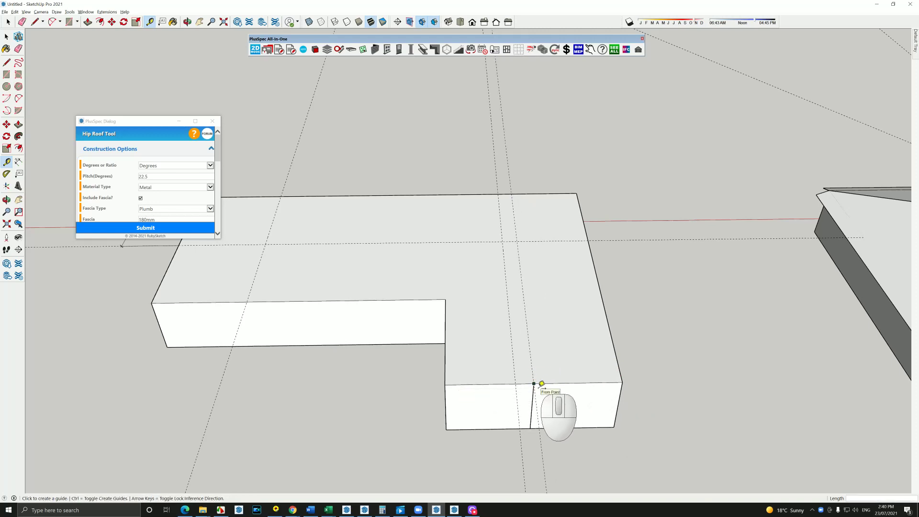
pyautogui.click(534, 384)
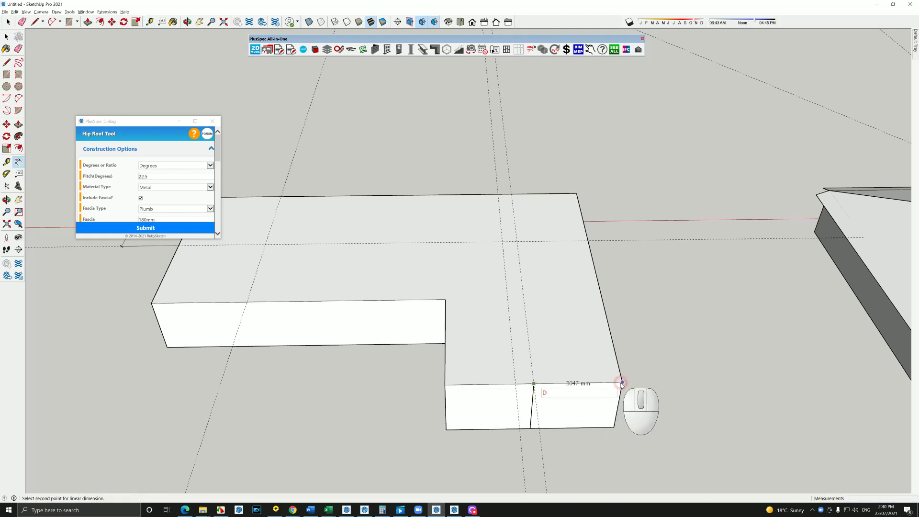
pyautogui.click(556, 407)
# - Draw hip lines from both front corners of the short wing to the centre-line apex
pyautogui.moveTo(556, 407); pyautogui.dragTo(530, 416, button='middle')
pyautogui.press('l')
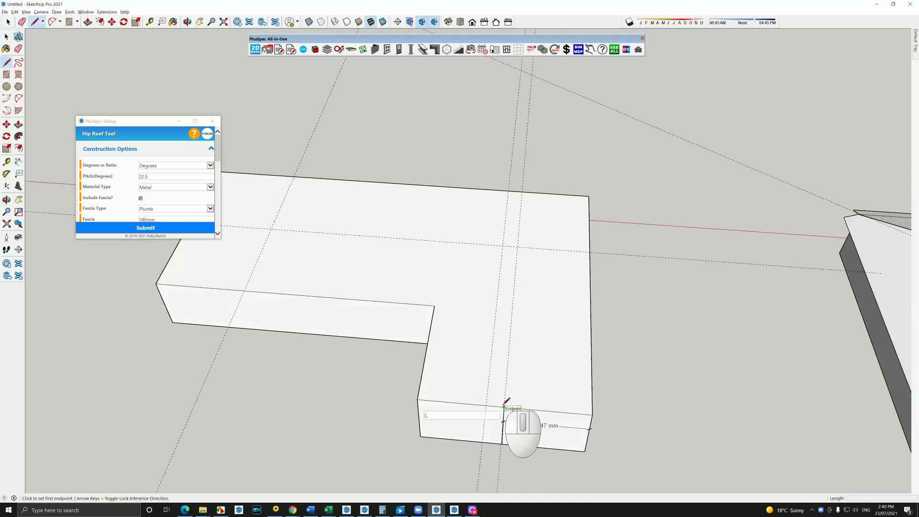
pyautogui.click(504, 407)
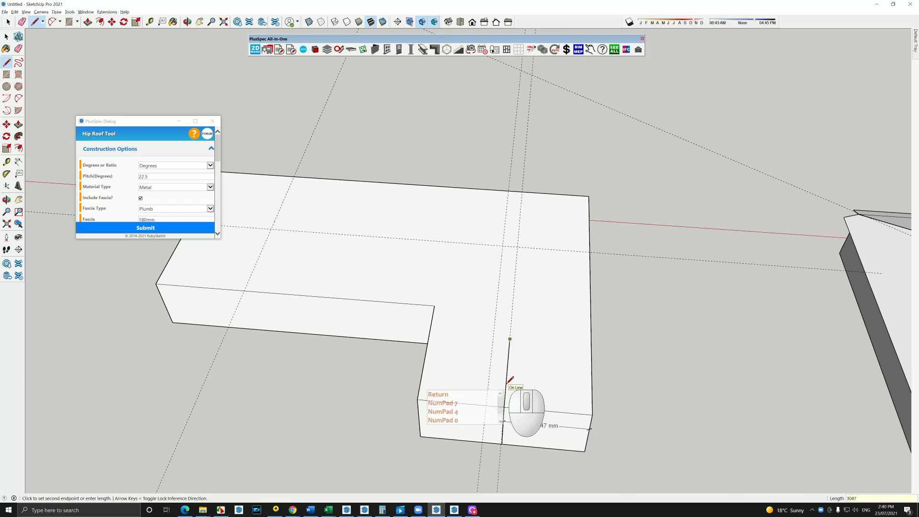
pyautogui.click(417, 399)
pyautogui.moveTo(440, 400); pyautogui.dragTo(551, 325, button='middle')
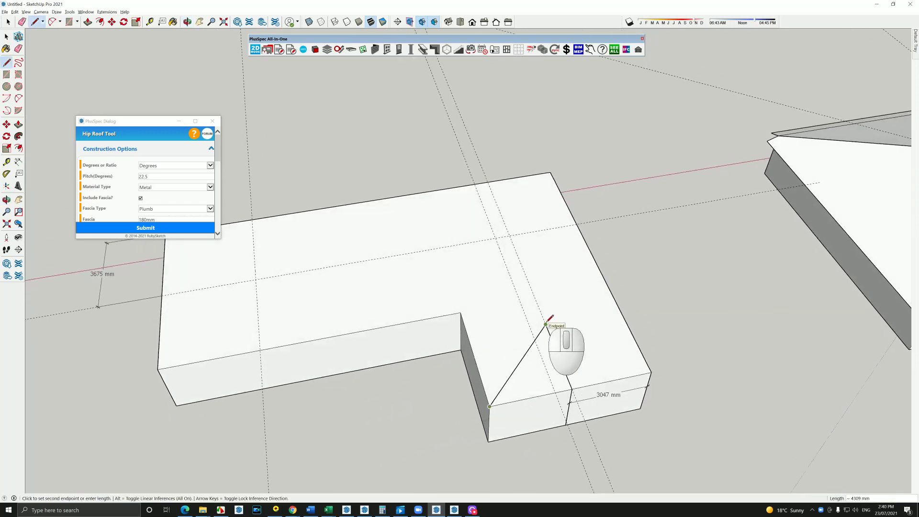
pyautogui.click(546, 325)
pyautogui.click(652, 369)
pyautogui.click(546, 325)
pyautogui.press('space')
pyautogui.moveTo(548, 326)
pyautogui.mouseDown(button='middle')
pyautogui.moveTo(540, 360)
pyautogui.moveTo(525, 367)
pyautogui.mouseUp(button='middle')
pyautogui.scroll(1, 525, 367)
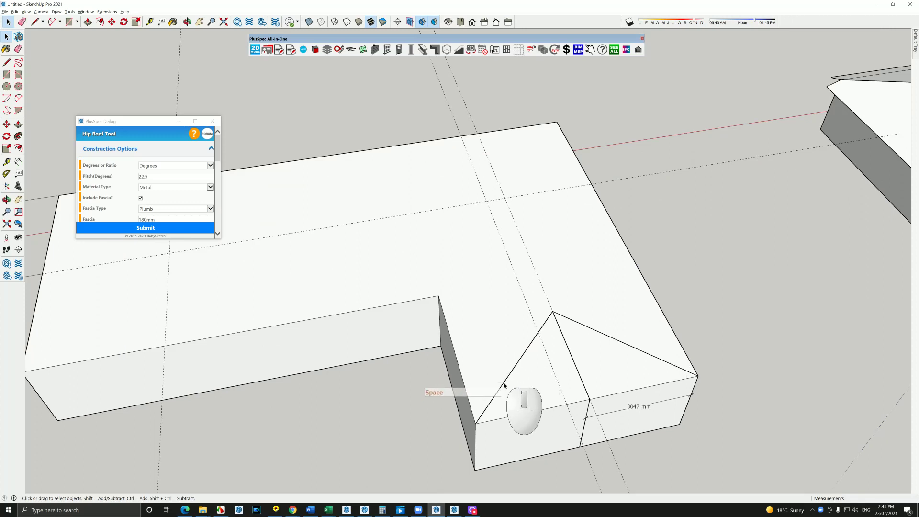
# - Place Tape Measure guides from the block's edge and its far corner
pyautogui.press('t')
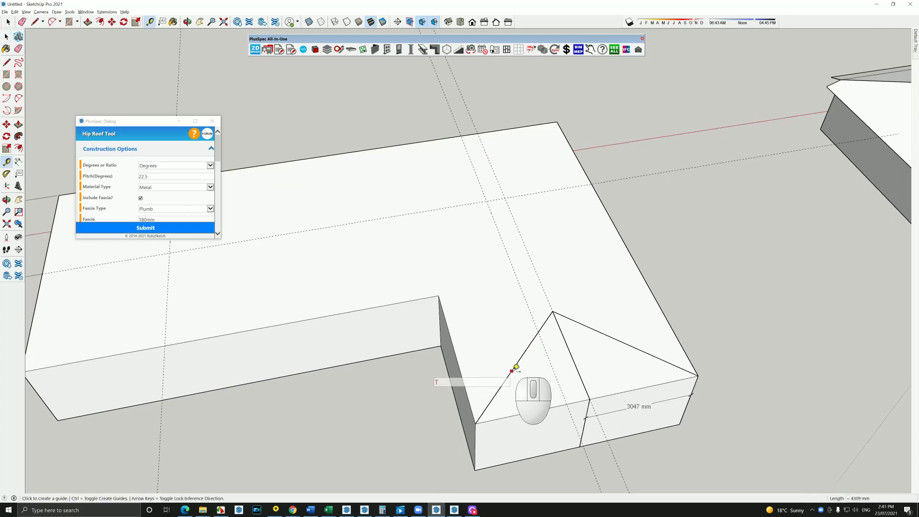
pyautogui.click(513, 371)
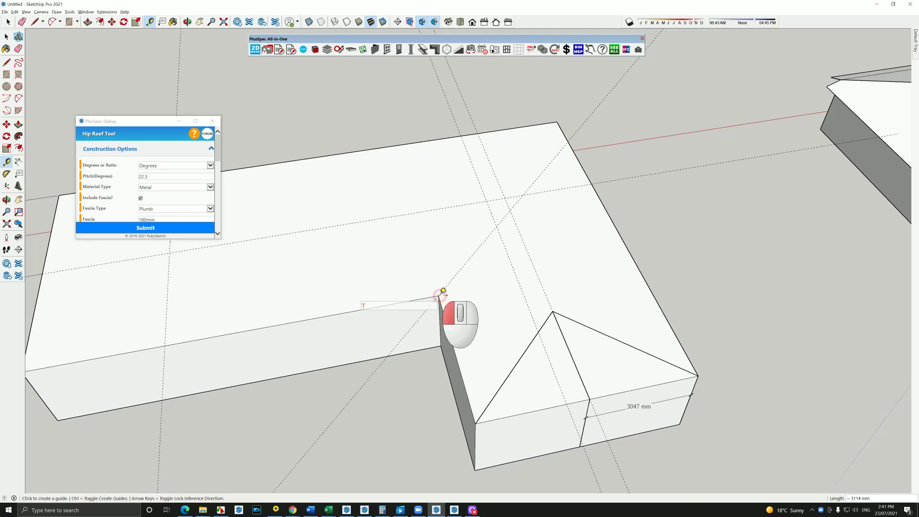
pyautogui.moveTo(443, 290); pyautogui.dragTo(490, 263, button='middle')
pyautogui.moveTo(521, 232)
pyautogui.mouseDown(button='middle')
pyautogui.moveTo(451, 278)
pyautogui.moveTo(534, 230)
pyautogui.mouseUp(button='middle')
pyautogui.scroll(3, 617, 182)
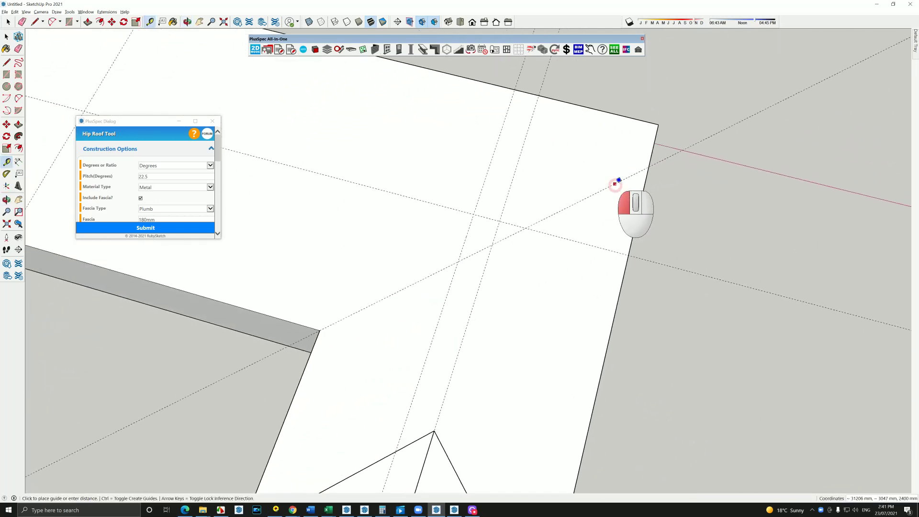
pyautogui.click(615, 184)
pyautogui.click(662, 120)
pyautogui.scroll(-3, 612, 185)
pyautogui.scroll(3, 371, 124)
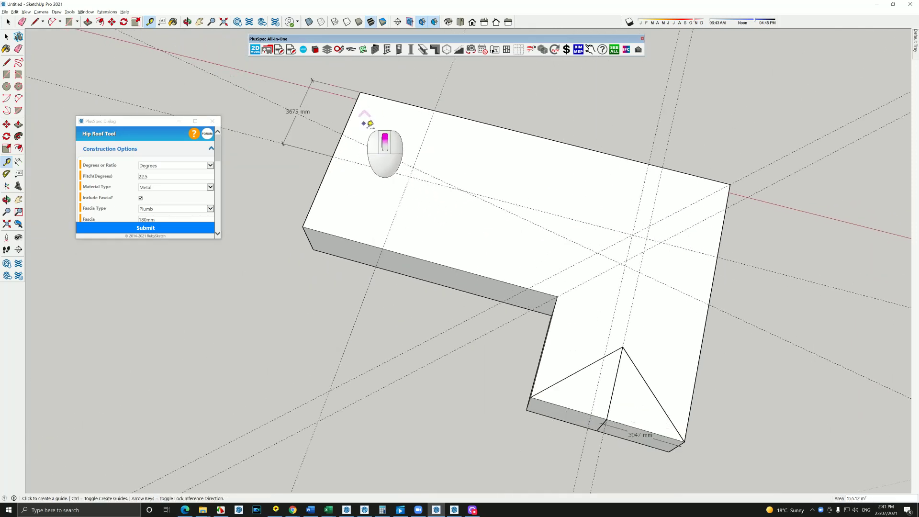
# - Lay a diagonal guide from the block's corner across the roof top toward the hip
pyautogui.click(550, 276)
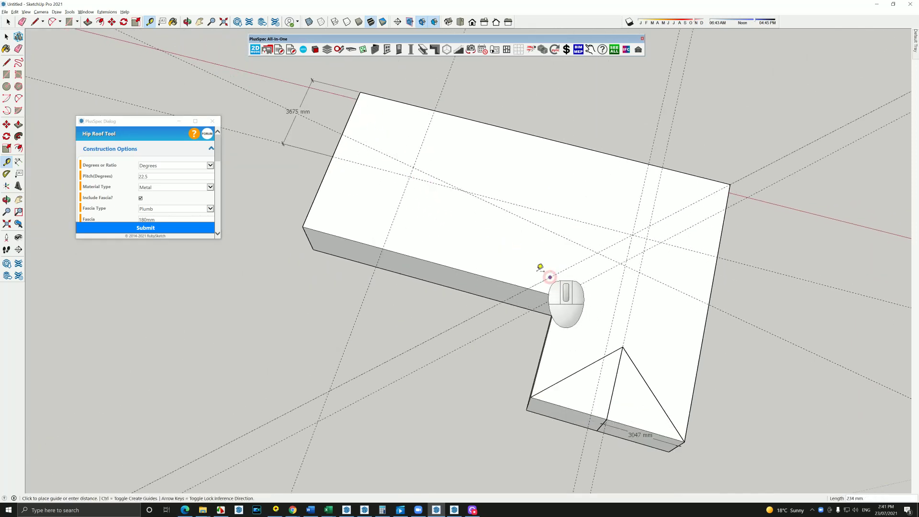
pyautogui.click(307, 219)
pyautogui.moveTo(607, 260)
pyautogui.mouseDown(button='middle')
pyautogui.moveTo(527, 260)
pyautogui.moveTo(297, 225)
pyautogui.moveTo(546, 292)
pyautogui.moveTo(206, 283)
pyautogui.moveTo(579, 333)
pyautogui.moveTo(545, 341)
pyautogui.moveTo(629, 321)
pyautogui.mouseUp(button='middle')
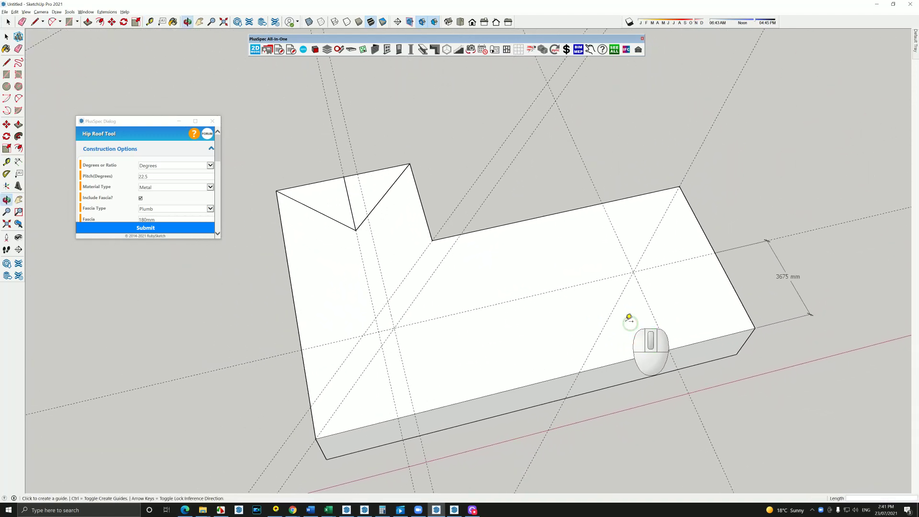
pyautogui.click(327, 218)
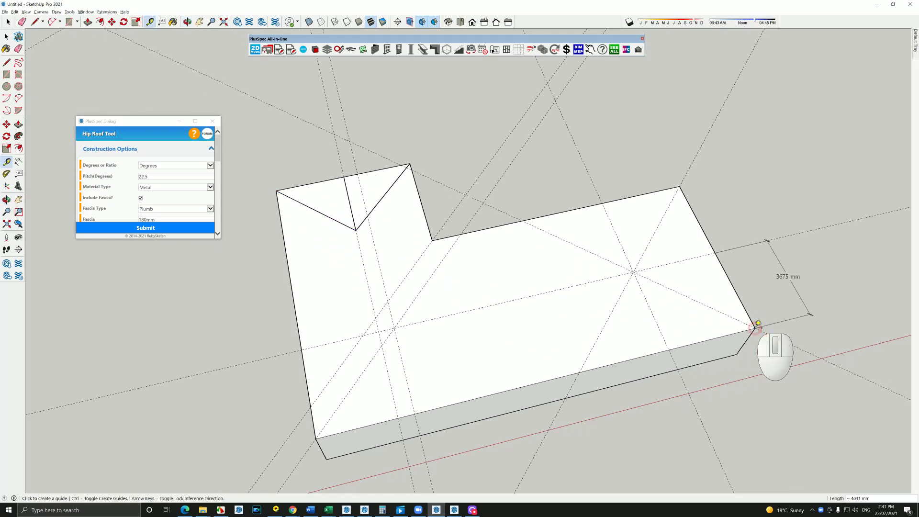
pyautogui.moveTo(756, 323); pyautogui.dragTo(643, 311, button='middle')
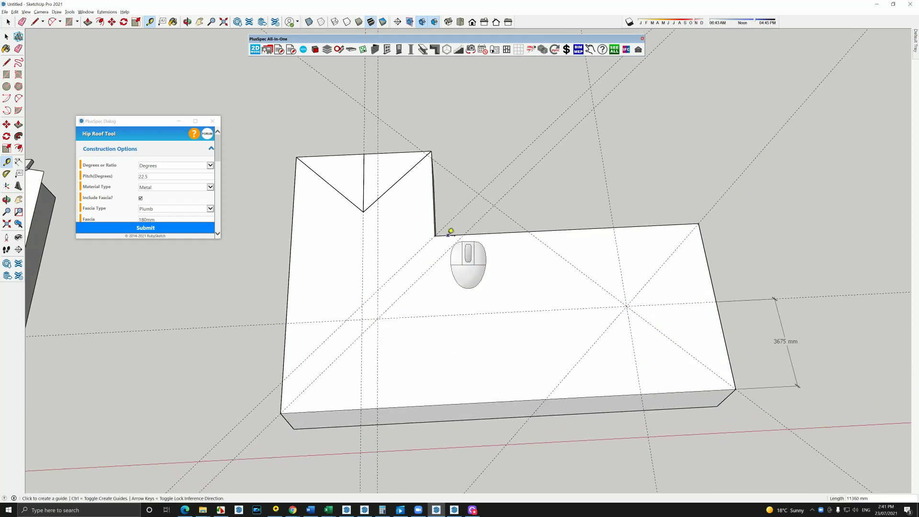
pyautogui.moveTo(375, 325)
pyautogui.mouseDown(button='middle')
pyautogui.moveTo(517, 321)
pyautogui.moveTo(686, 201)
pyautogui.moveTo(416, 268)
pyautogui.moveTo(665, 258)
pyautogui.moveTo(615, 252)
pyautogui.moveTo(594, 353)
pyautogui.moveTo(639, 334)
pyautogui.moveTo(593, 333)
pyautogui.moveTo(613, 330)
pyautogui.mouseUp(button='middle')
# - Draw a vertical line up from the hip point
pyautogui.scroll(5, 469, 284)
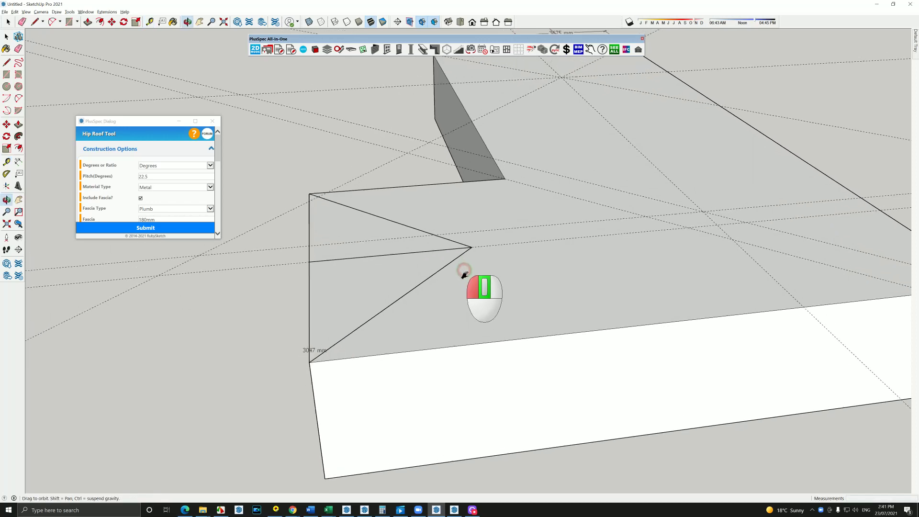
pyautogui.moveTo(469, 284); pyautogui.dragTo(482, 311, button='middle')
pyautogui.press('space')
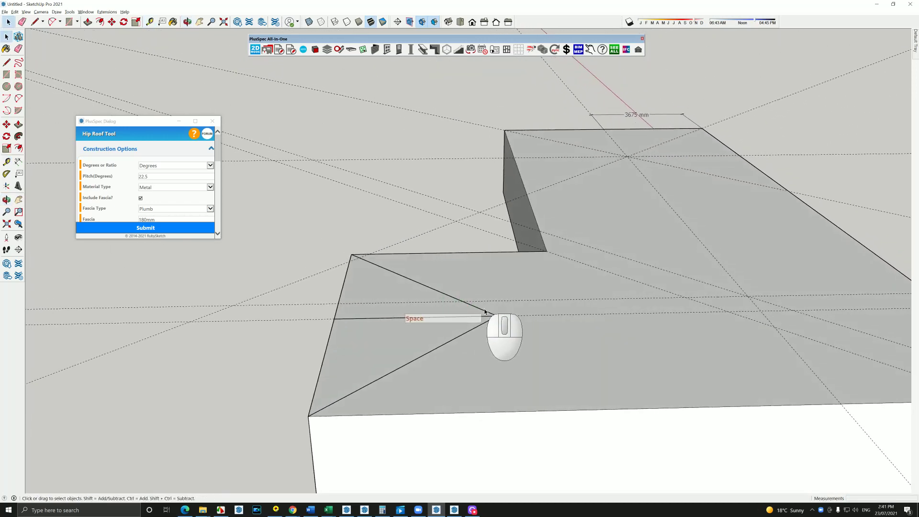
pyautogui.press('l')
pyautogui.click(497, 316)
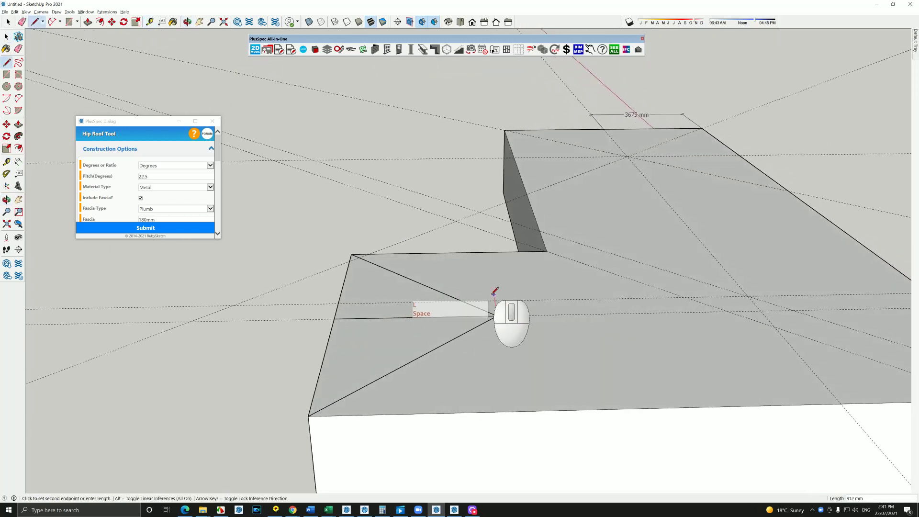
pyautogui.scroll(-4, 497, 316)
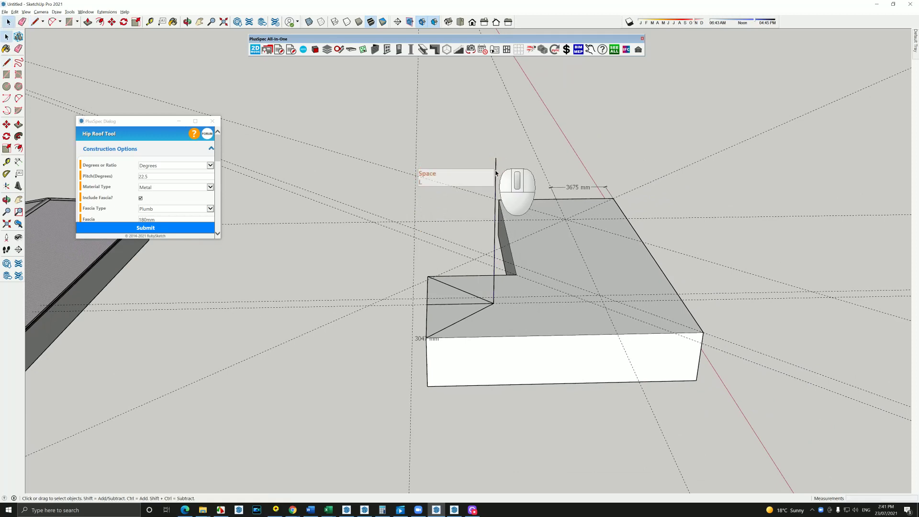
pyautogui.scroll(5, 440, 316)
pyautogui.moveTo(406, 315); pyautogui.dragTo(503, 271, button='middle')
# - Rotate the eave guide 22° about the eave corner to mark the roof pitch
pyautogui.click(347, 317)
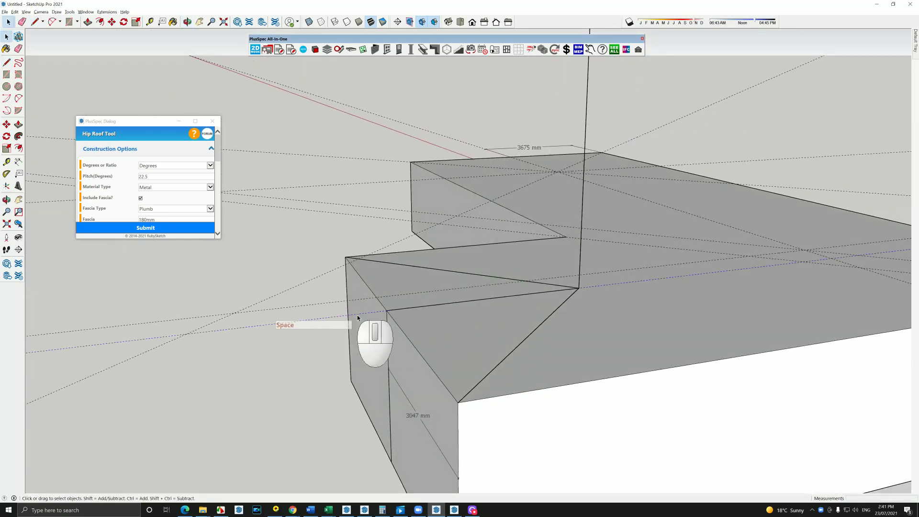
pyautogui.press('q')
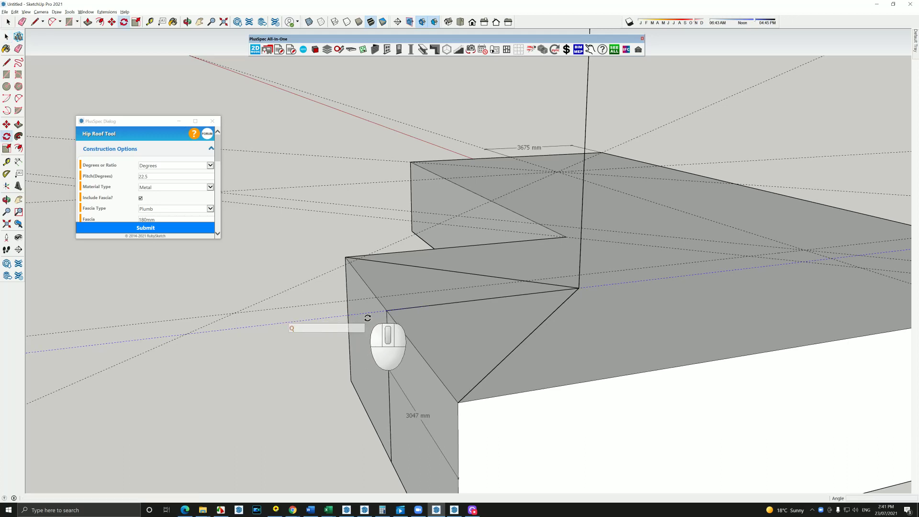
pyautogui.click(461, 404)
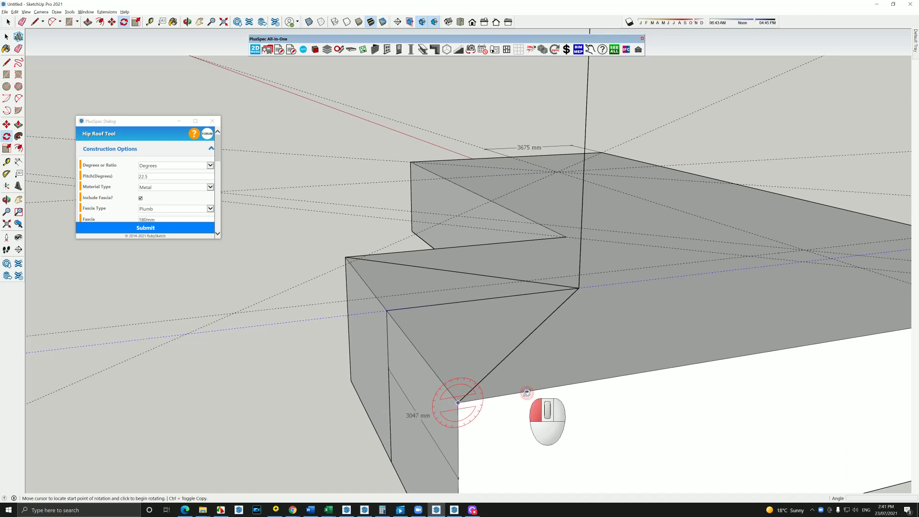
pyautogui.click(527, 392)
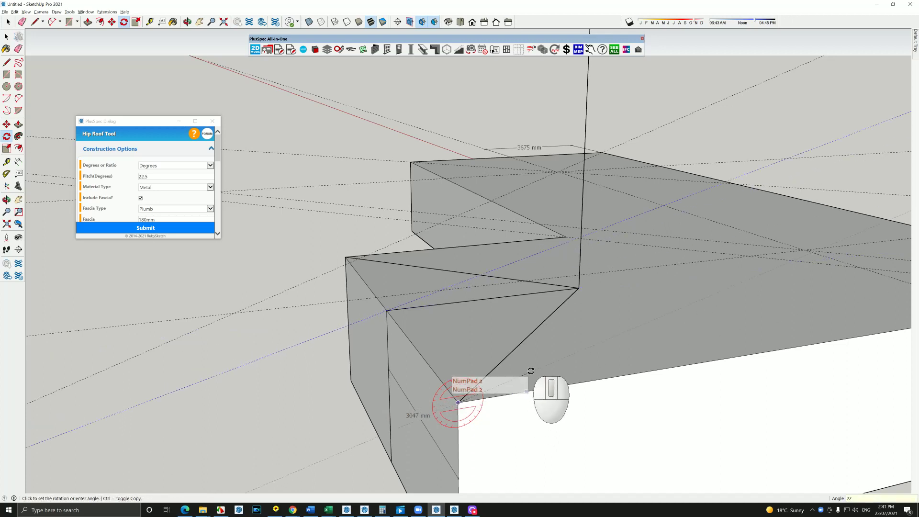
pyautogui.moveTo(531, 372)
pyautogui.mouseDown(button='middle')
pyautogui.moveTo(369, 373)
pyautogui.moveTo(447, 352)
pyautogui.moveTo(511, 405)
pyautogui.moveTo(545, 377)
pyautogui.mouseUp(button='middle')
pyautogui.press('space')
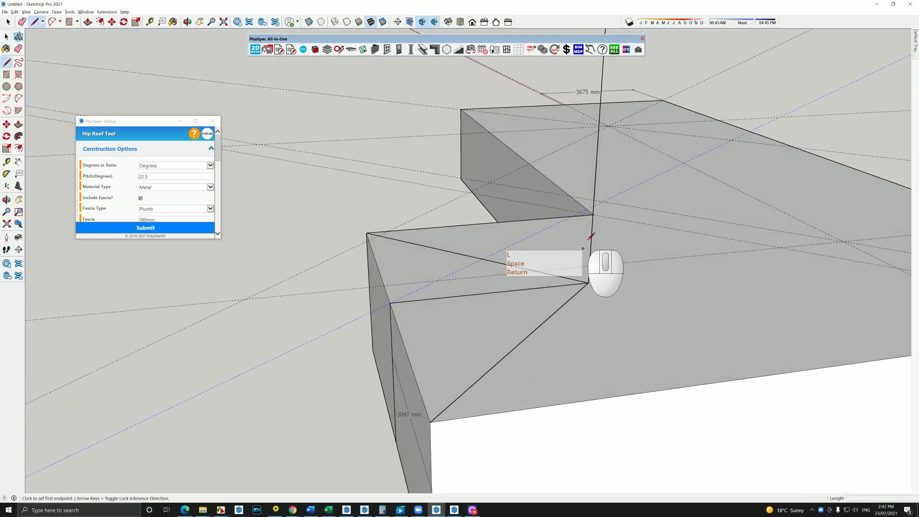
# - Draw a line from the block's corner to close a triangular roof face
pyautogui.press('l')
pyautogui.click(390, 302)
pyautogui.click(594, 206)
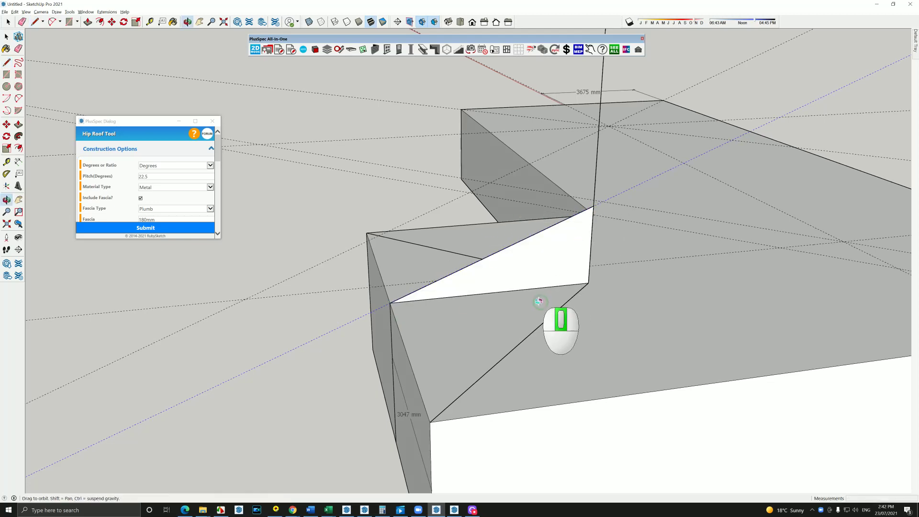
pyautogui.scroll(2, 538, 300)
pyautogui.scroll(3, 529, 297)
pyautogui.scroll(3, 565, 295)
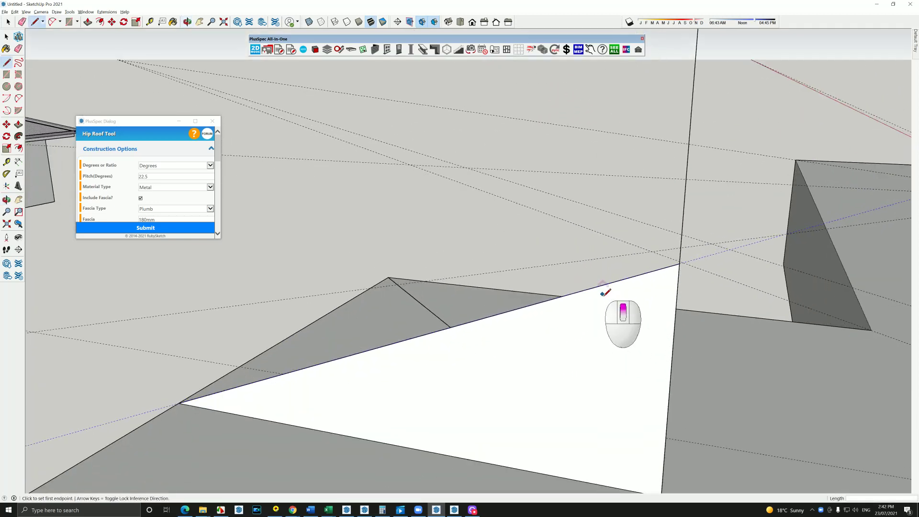
pyautogui.press('space')
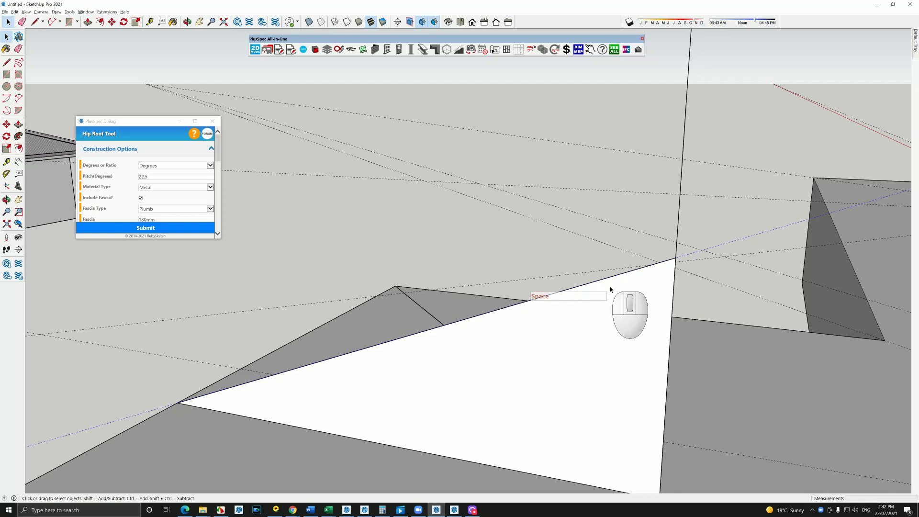
# - Place a guide offset 180 mm up from the roof edge
pyautogui.press('t')
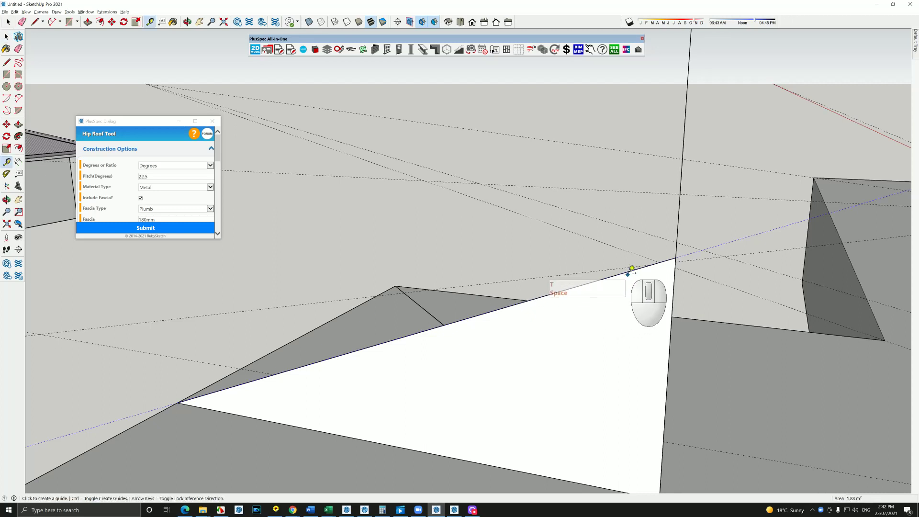
pyautogui.click(632, 268)
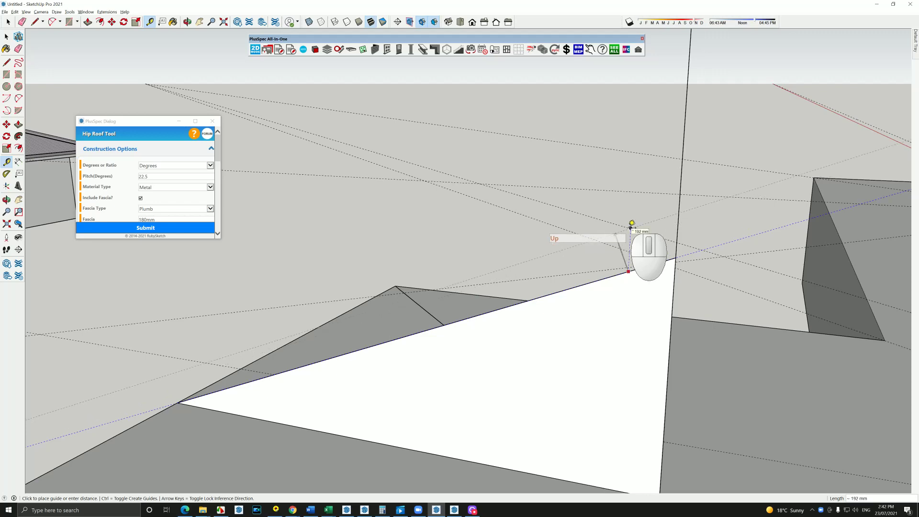
pyautogui.write('180')
pyautogui.press('Return')
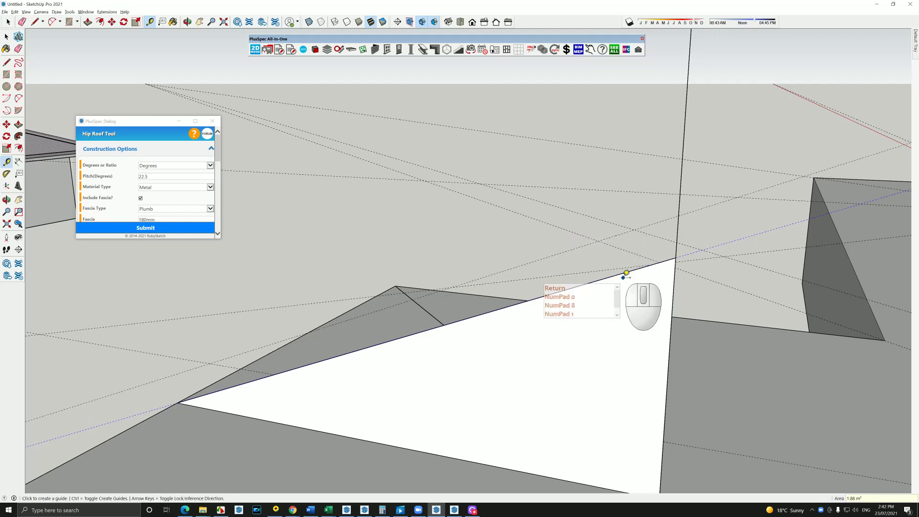
pyautogui.scroll(-3, 659, 266)
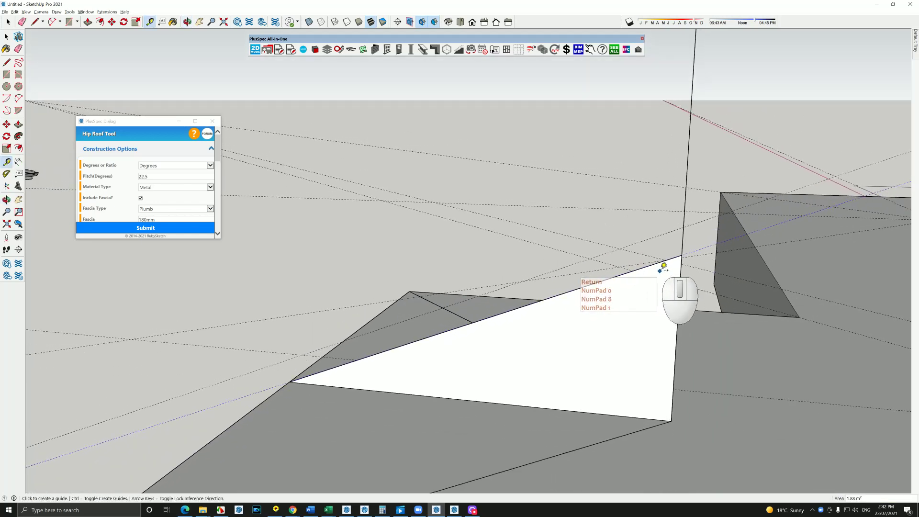
# - Draw lines from the roof corner to the guide point and back to the roof edge, forming the fascia face
pyautogui.press('l')
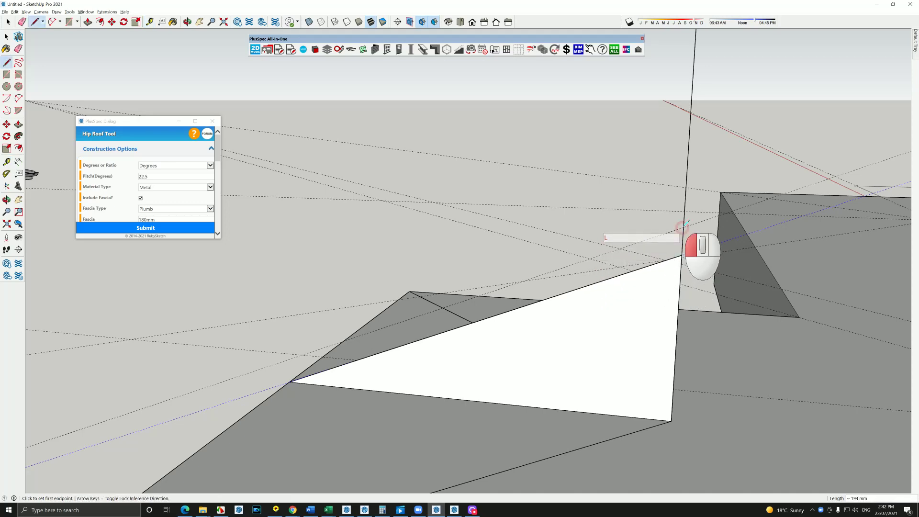
pyautogui.scroll(-3, 684, 225)
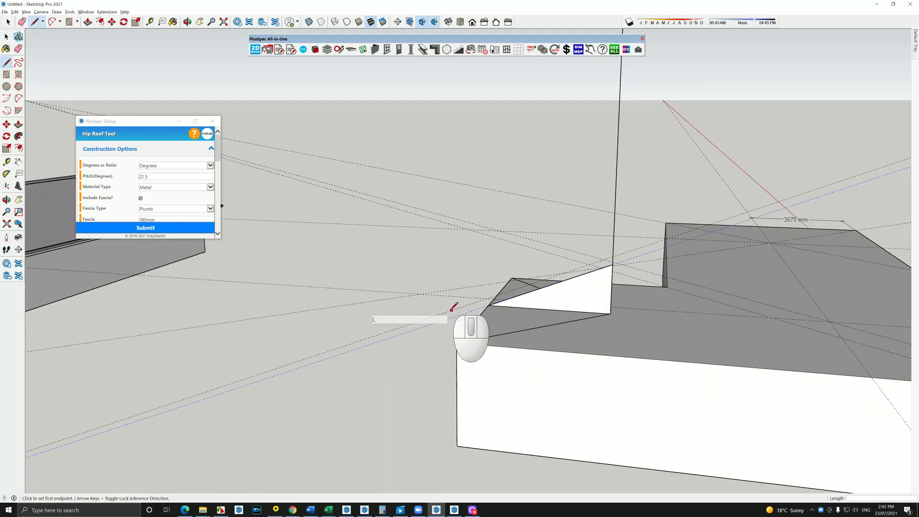
pyautogui.scroll(2, 445, 310)
pyautogui.moveTo(448, 322); pyautogui.dragTo(565, 280, button='middle')
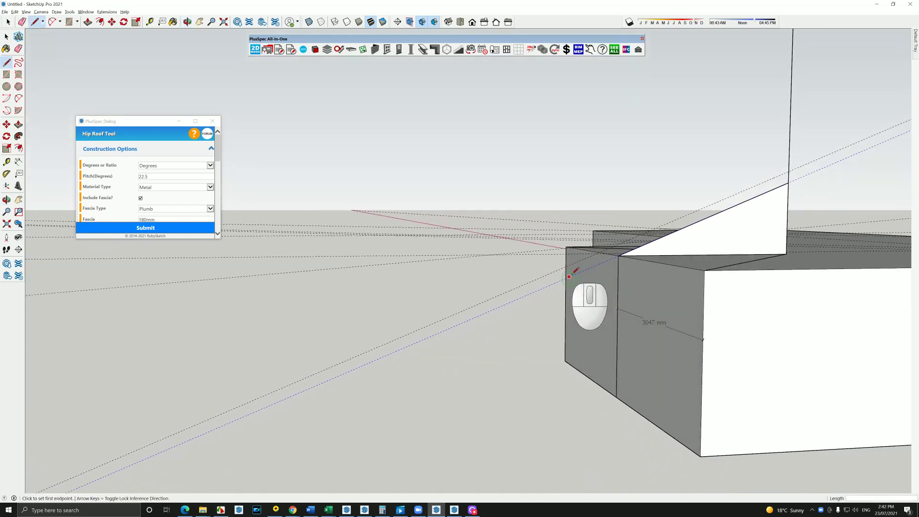
pyautogui.click(789, 171)
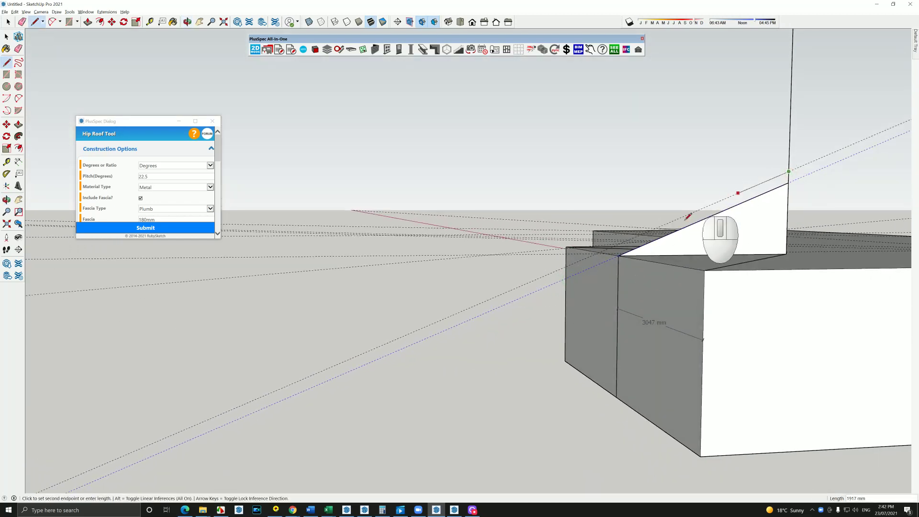
pyautogui.click(564, 268)
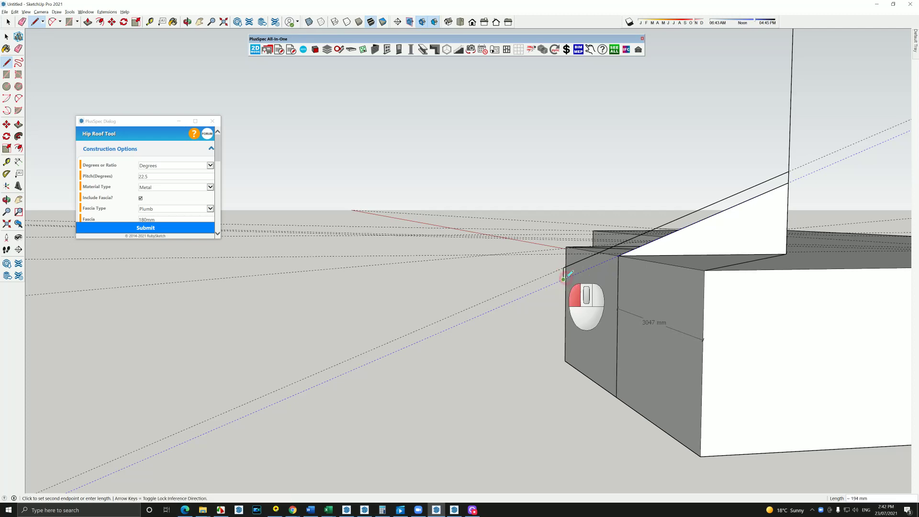
pyautogui.click(620, 256)
pyautogui.moveTo(620, 256); pyautogui.dragTo(546, 382, button='middle')
# - Copy the L-shaped top face from inside the building group
pyautogui.press('space')
pyautogui.tripleClick(575, 338)
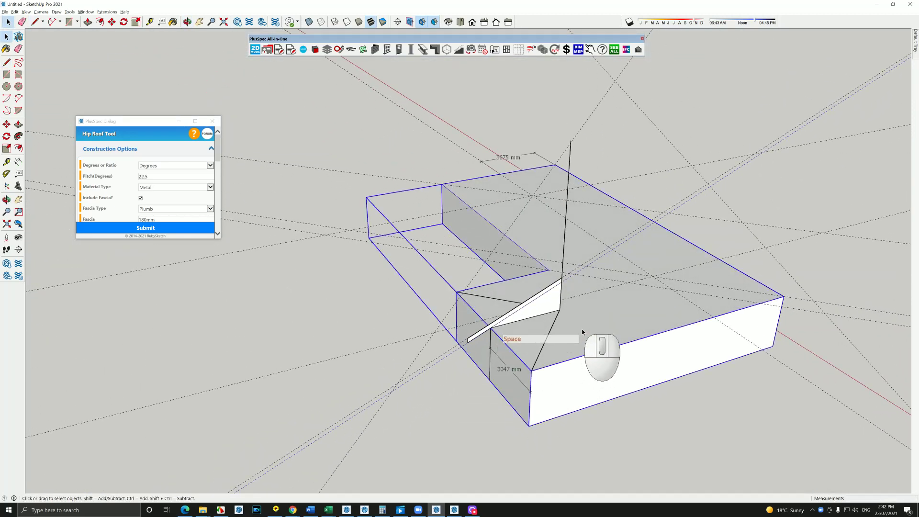
pyautogui.doubleClick(583, 331)
pyautogui.click(583, 330)
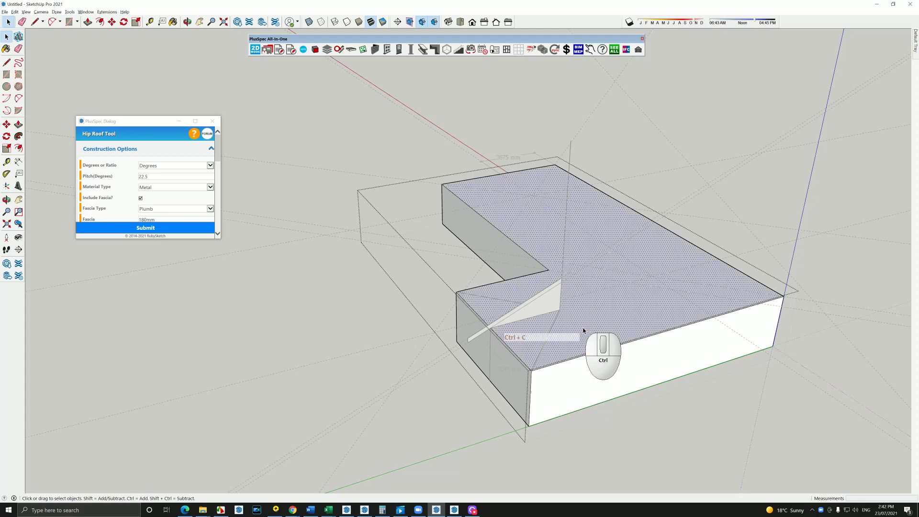
pyautogui.press('space')
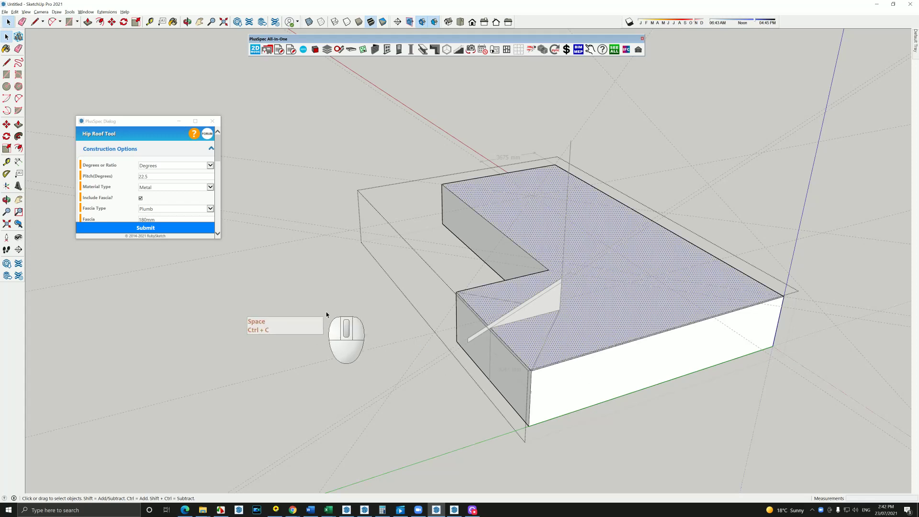
pyautogui.click(326, 312)
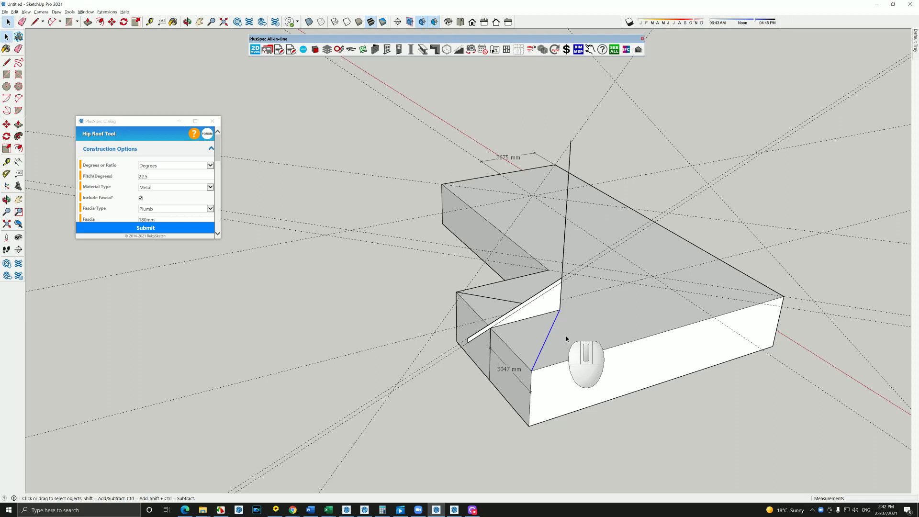
# - Delete two leftover roof edges and explode the building group into loose geometry
pyautogui.press('Delete')
pyautogui.click(493, 299)
pyautogui.press('Delete')
pyautogui.click(613, 315)
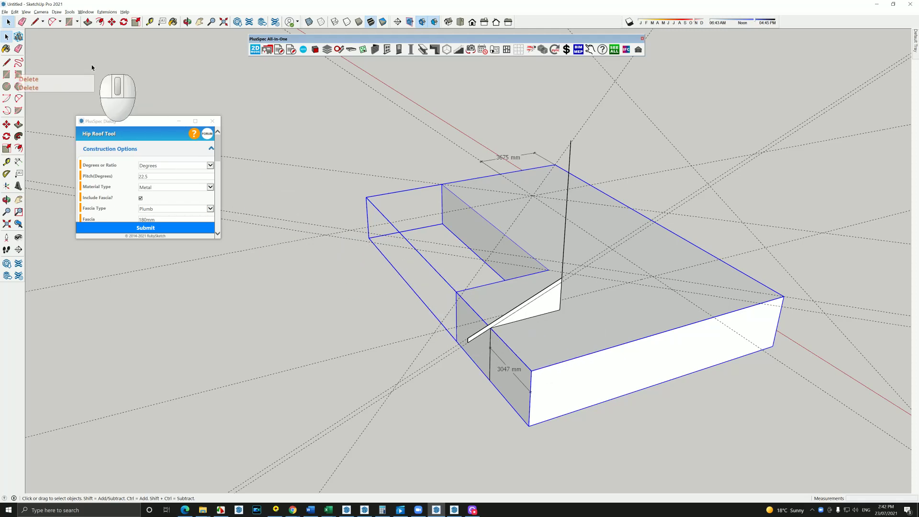
pyautogui.click(15, 12)
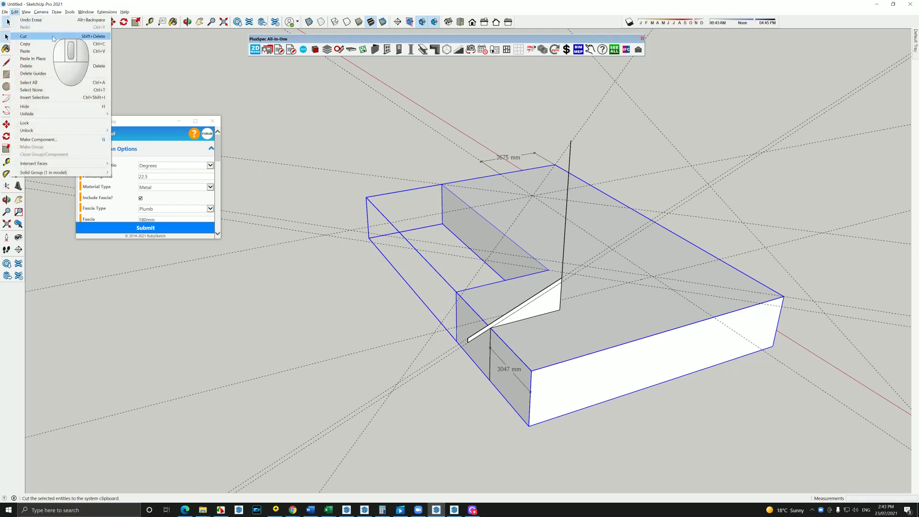
pyautogui.click(27, 66)
# - Select only the thin sloped fascia strip at the wing's inner roof corner
pyautogui.moveTo(594, 317); pyautogui.dragTo(517, 368, button='middle')
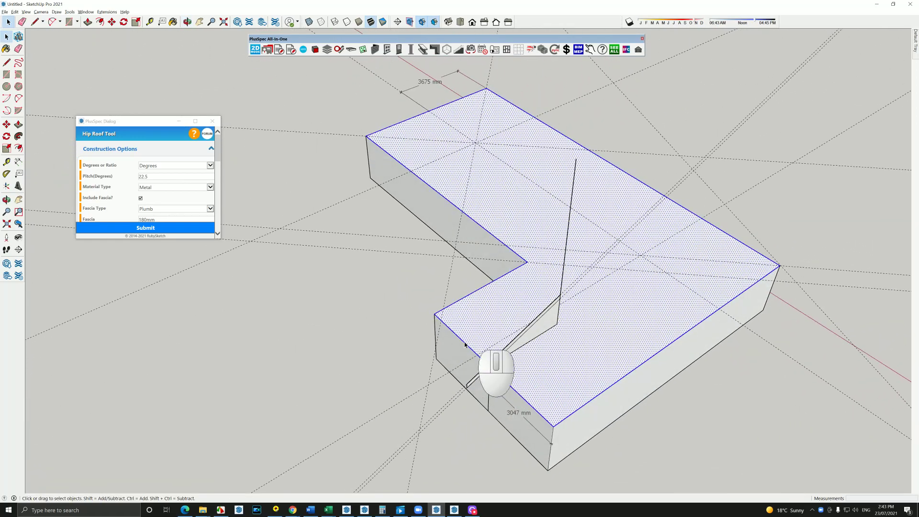
pyautogui.moveTo(465, 343); pyautogui.dragTo(358, 343, button='middle')
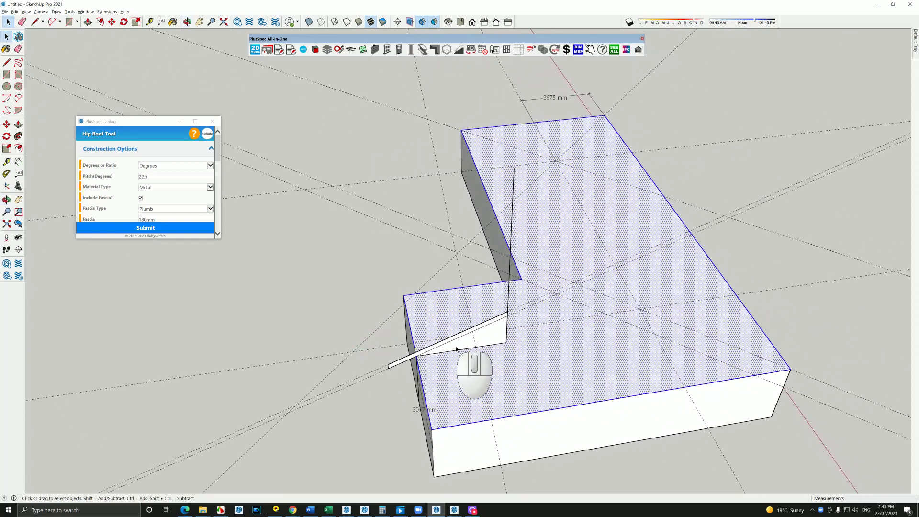
pyautogui.moveTo(455, 347); pyautogui.dragTo(548, 340, button='middle')
pyautogui.scroll(6, 522, 358)
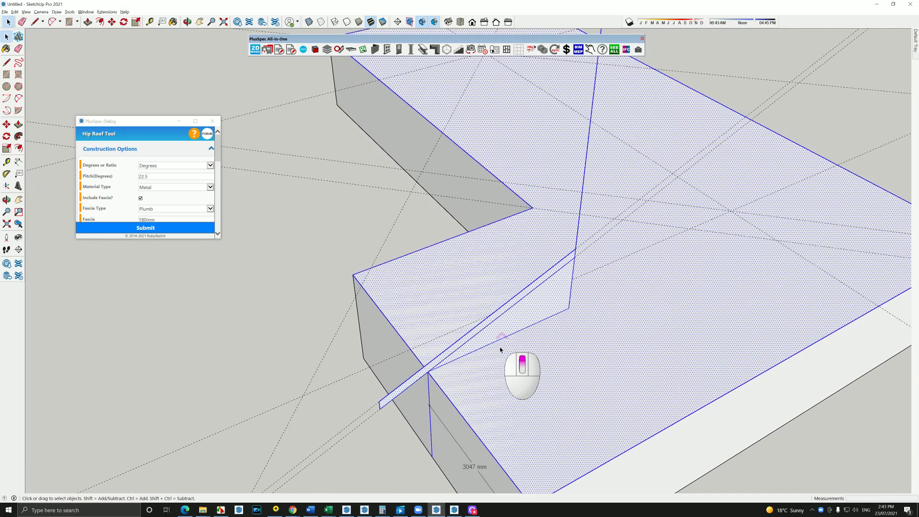
pyautogui.click(462, 330)
pyautogui.scroll(-5, 491, 353)
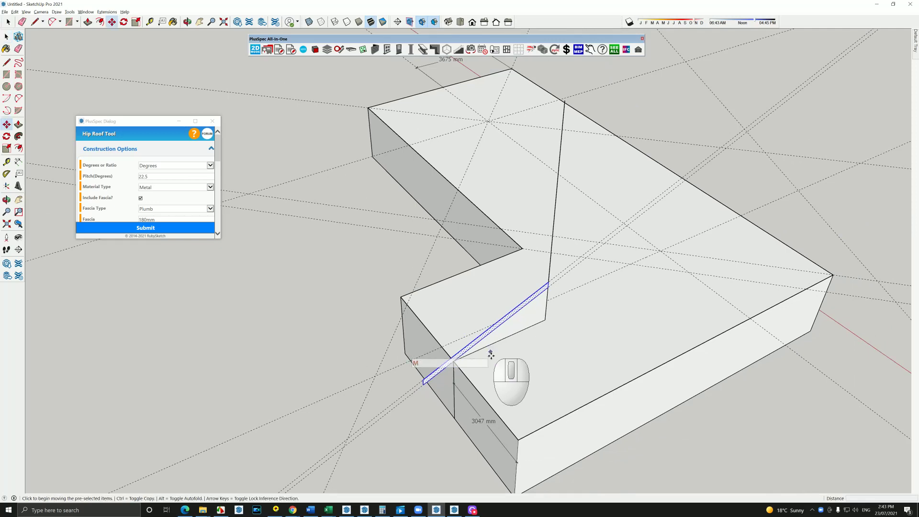
# - Copy the fascia strip with Move and Ctrl, placing it beside the block
pyautogui.press('m')
pyautogui.click(518, 439)
pyautogui.press('ctrl')
pyautogui.scroll(-3, 479, 388)
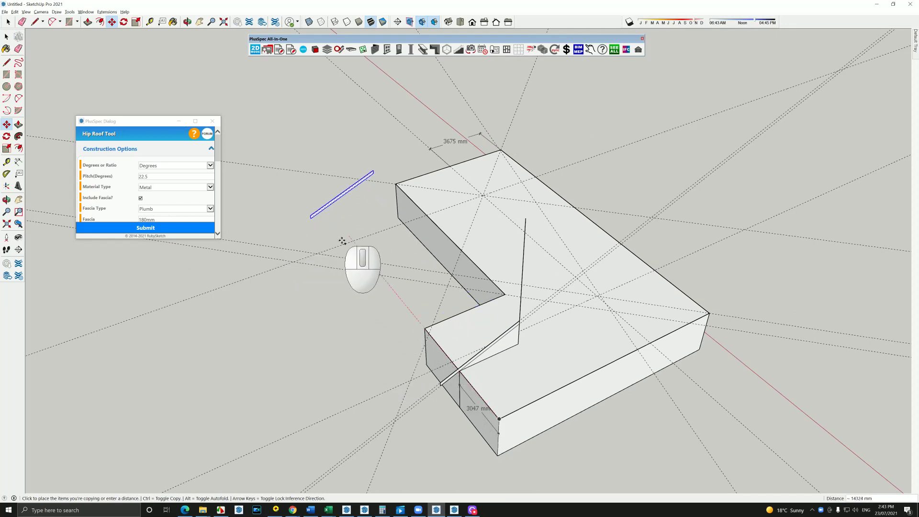
pyautogui.moveTo(336, 229); pyautogui.dragTo(373, 322, button='middle')
# - Rotate the strip copy 90° about a pivot point
pyautogui.press('q')
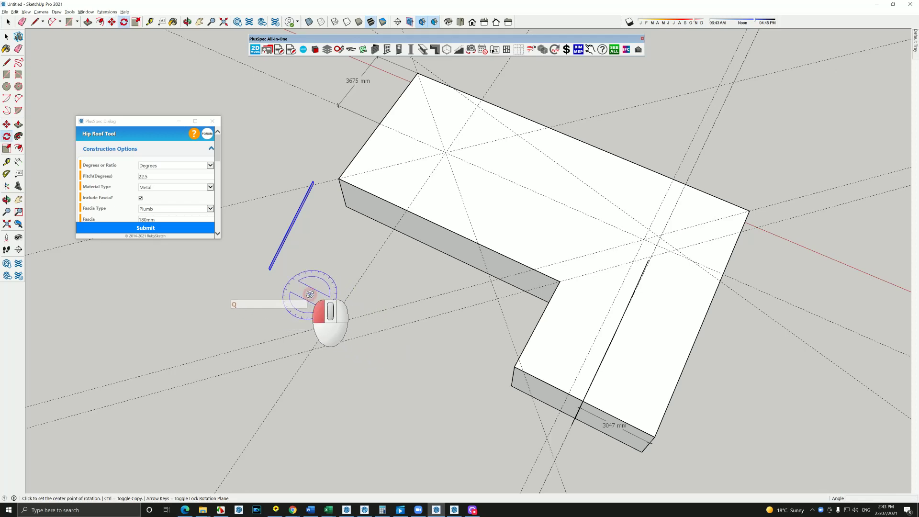
pyautogui.click(328, 270)
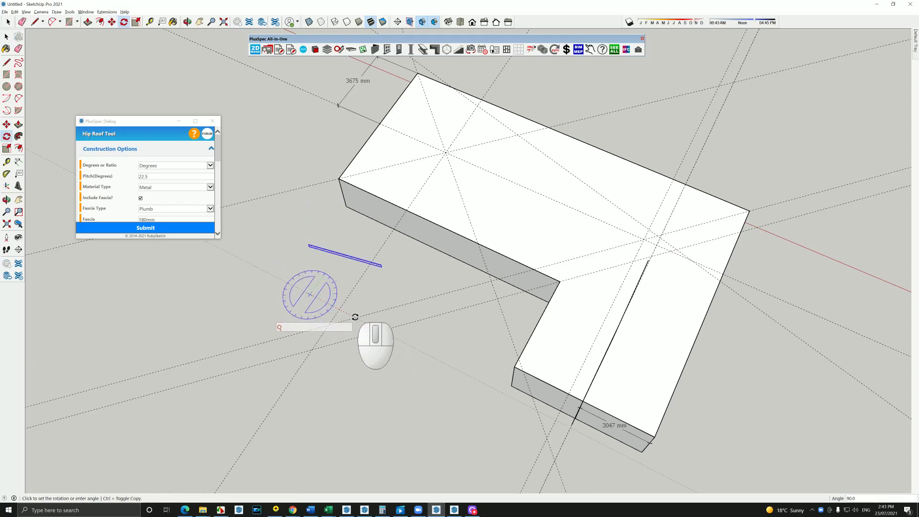
pyautogui.click(355, 318)
pyautogui.moveTo(355, 318); pyautogui.dragTo(546, 242, button='middle')
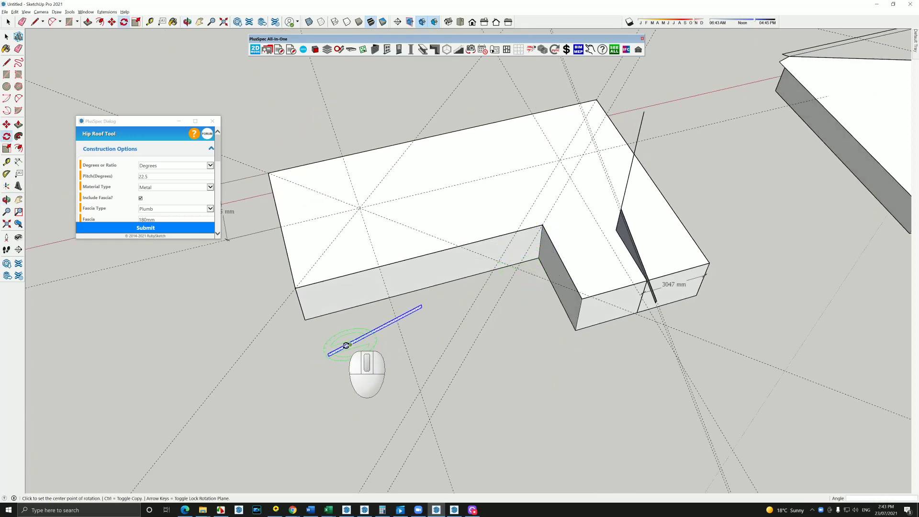
pyautogui.scroll(3, 344, 354)
pyautogui.scroll(-5, 343, 355)
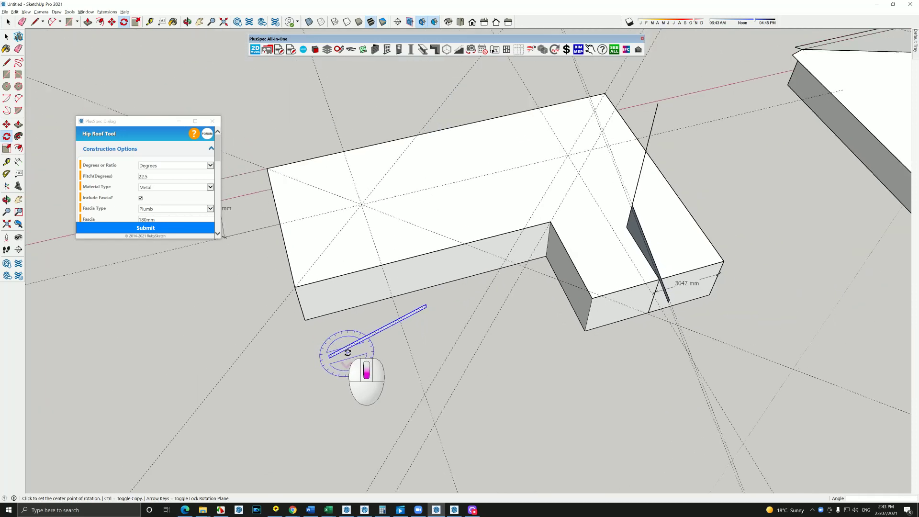
# - Move the fascia copy, locked along the green axis, onto the block's front corner
pyautogui.press('space')
pyautogui.scroll(3, 348, 352)
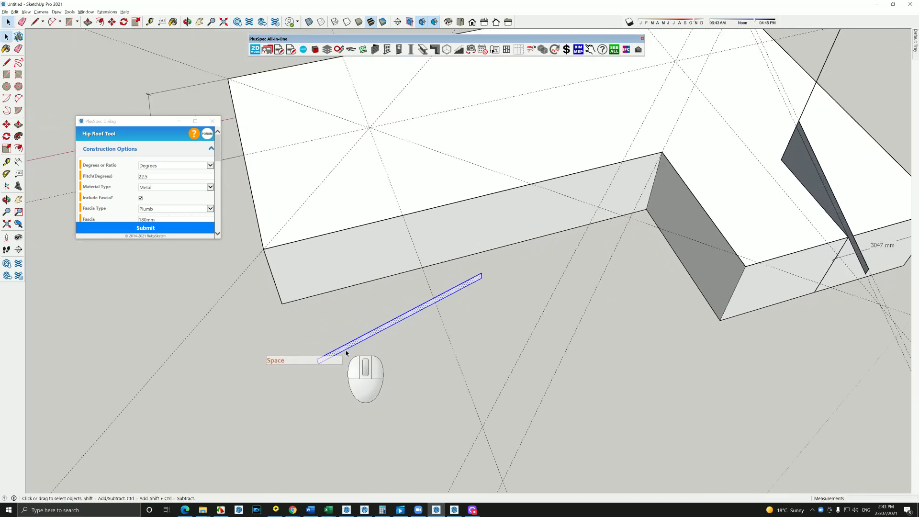
pyautogui.press('m')
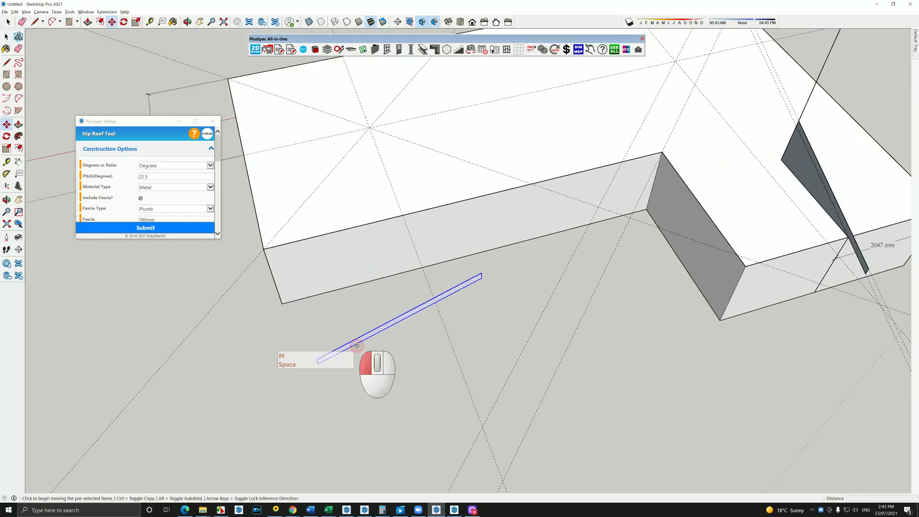
pyautogui.click(357, 346)
pyautogui.press('shift')
pyautogui.click(264, 258)
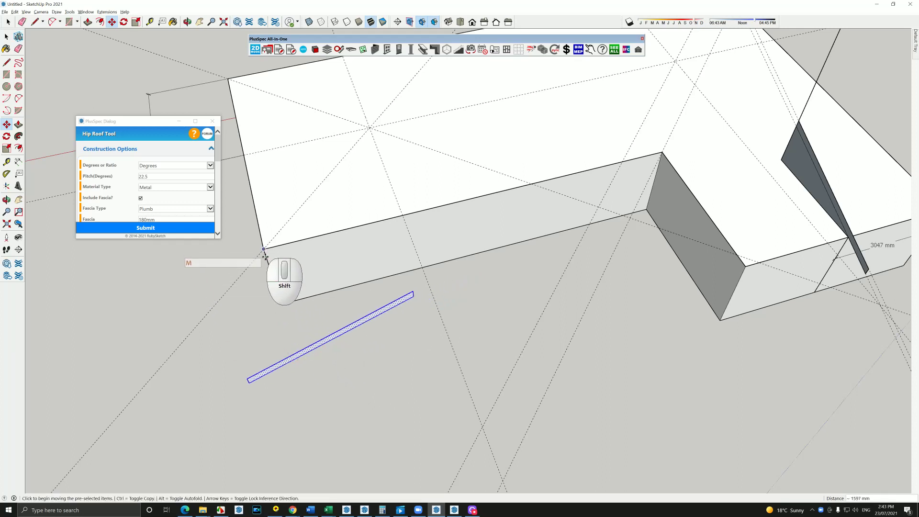
pyautogui.click(287, 365)
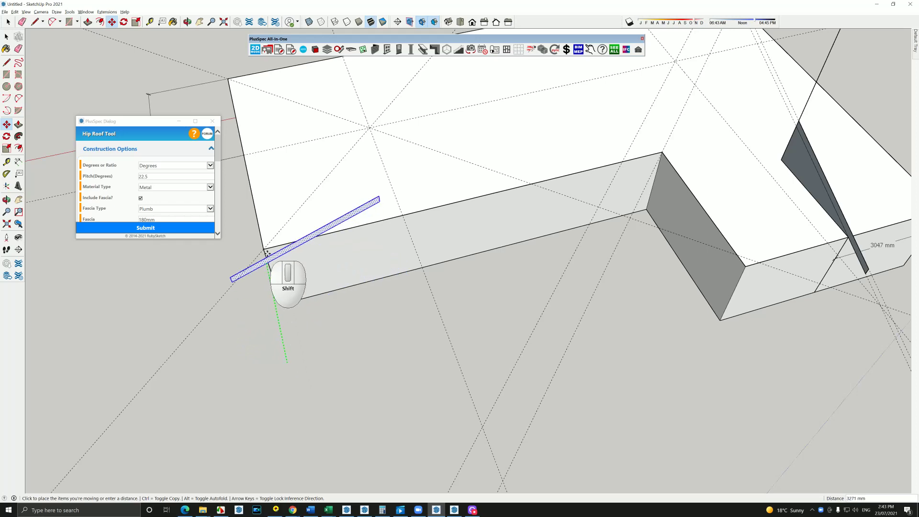
pyautogui.press('shift')
pyautogui.click(246, 163)
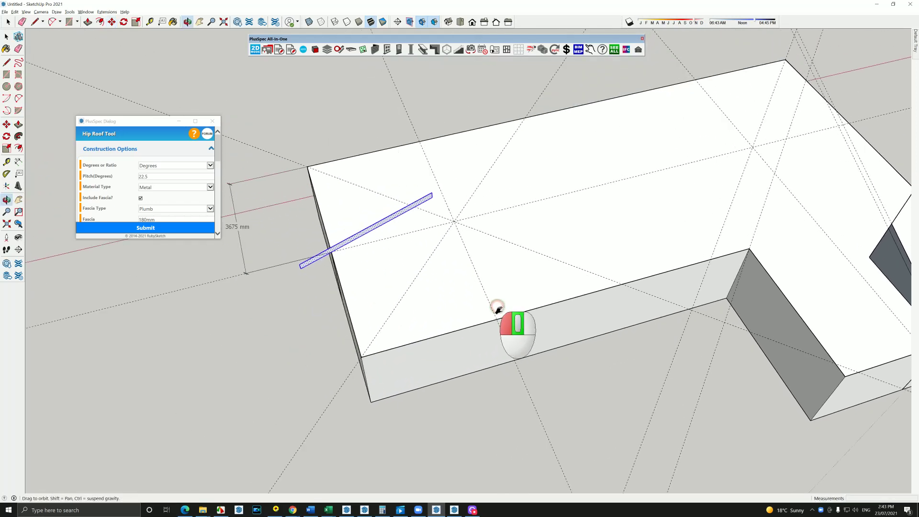
# - Raise a vertical line from the roof centre, extend the strip with 180 mm closing edges, and delete leftovers
pyautogui.keyDown('shift'); pyautogui.moveTo(502, 314); pyautogui.dragTo(397, 257, button='middle'); pyautogui.keyUp('shift')
pyautogui.press('m')
pyautogui.scroll(5, 468, 215)
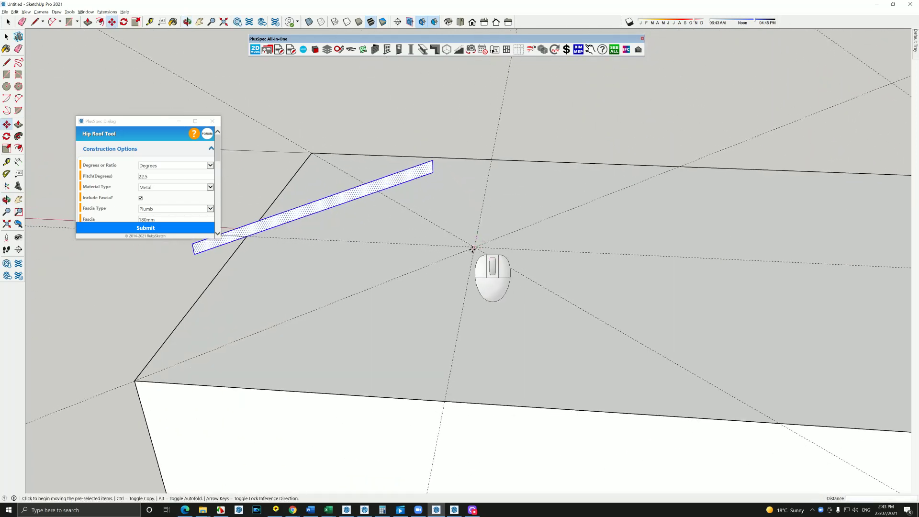
pyautogui.click(475, 247)
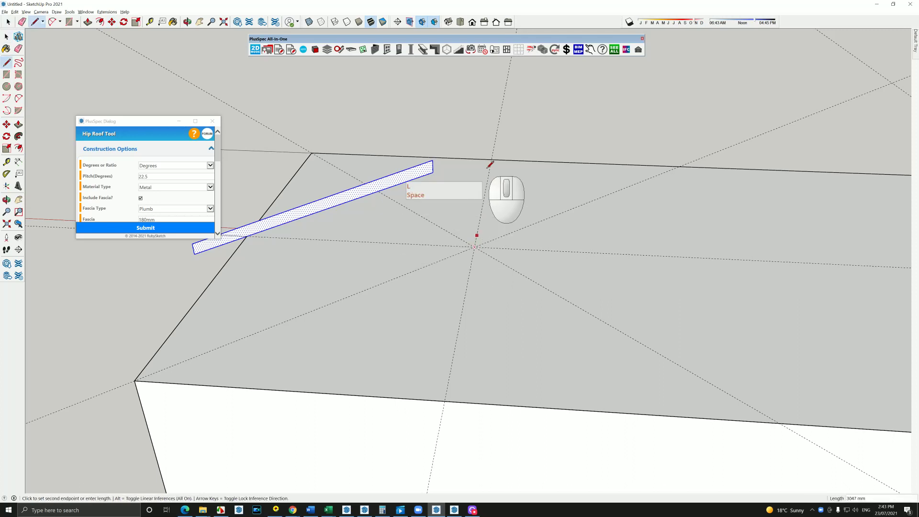
pyautogui.click(477, 102)
pyautogui.press('space')
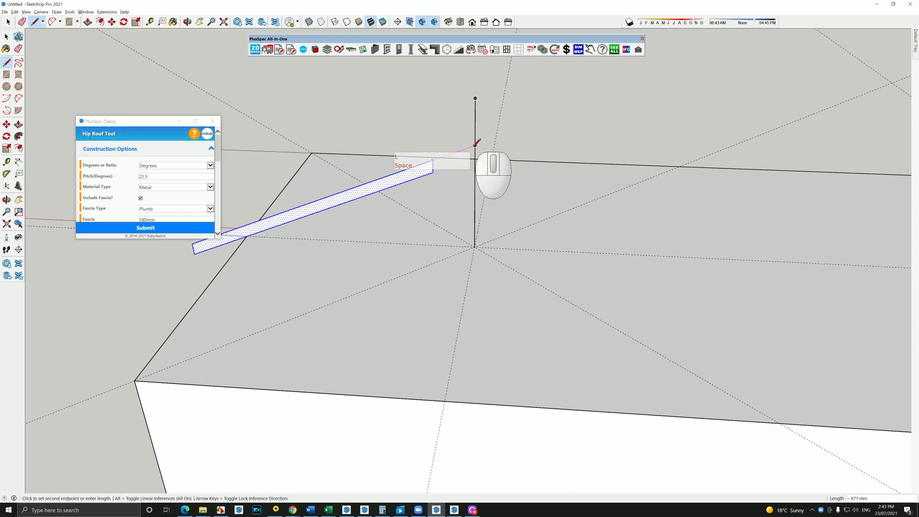
pyautogui.click(475, 145)
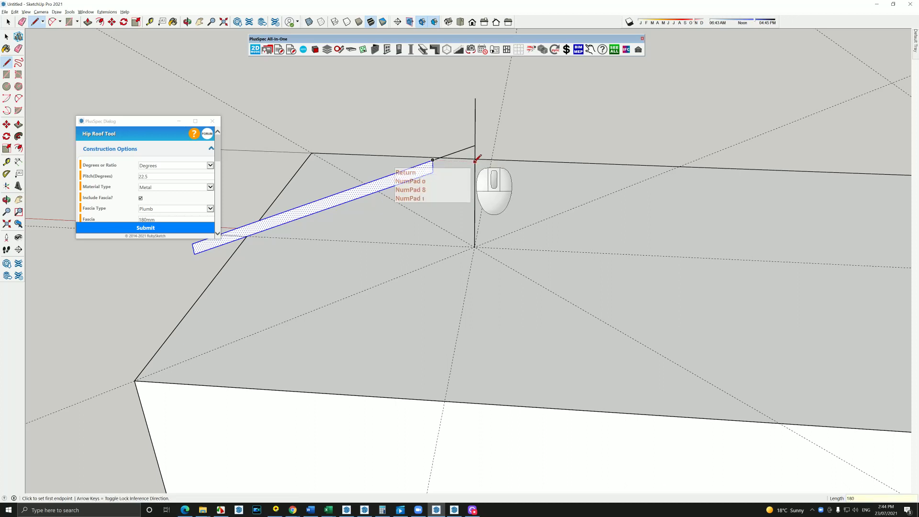
pyautogui.scroll(3, 476, 161)
pyautogui.click(476, 154)
pyautogui.click(411, 177)
pyautogui.press('space')
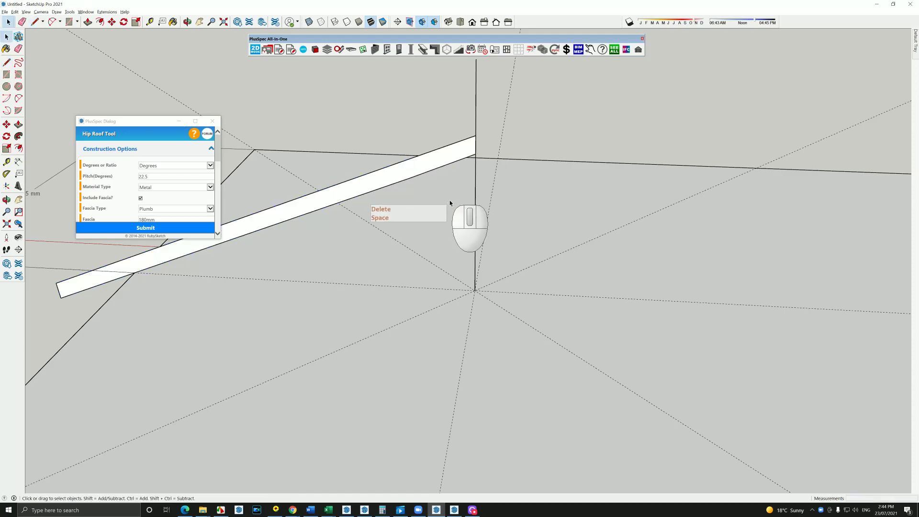
pyautogui.press('Delete')
pyautogui.scroll(-5, 453, 205)
pyautogui.moveTo(452, 258); pyautogui.dragTo(685, 274, button='middle')
pyautogui.moveTo(483, 282); pyautogui.dragTo(557, 283, button='middle')
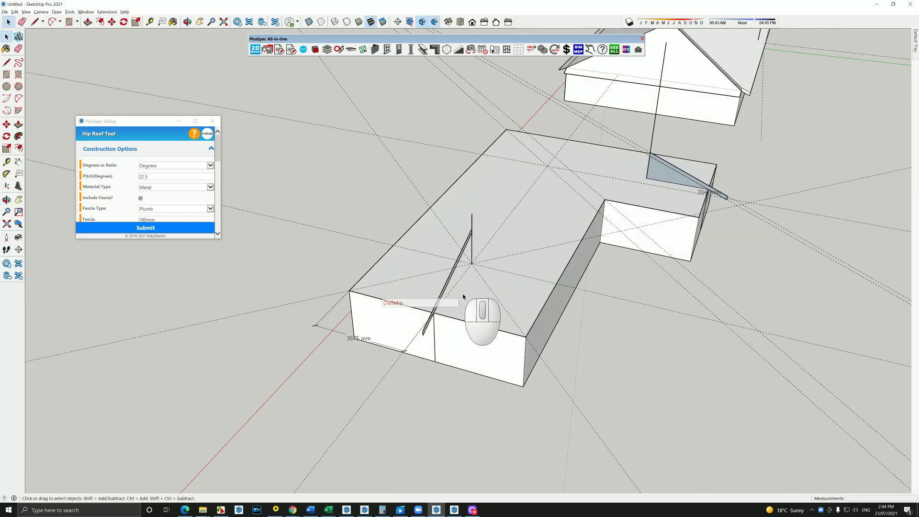
pyautogui.click(473, 299)
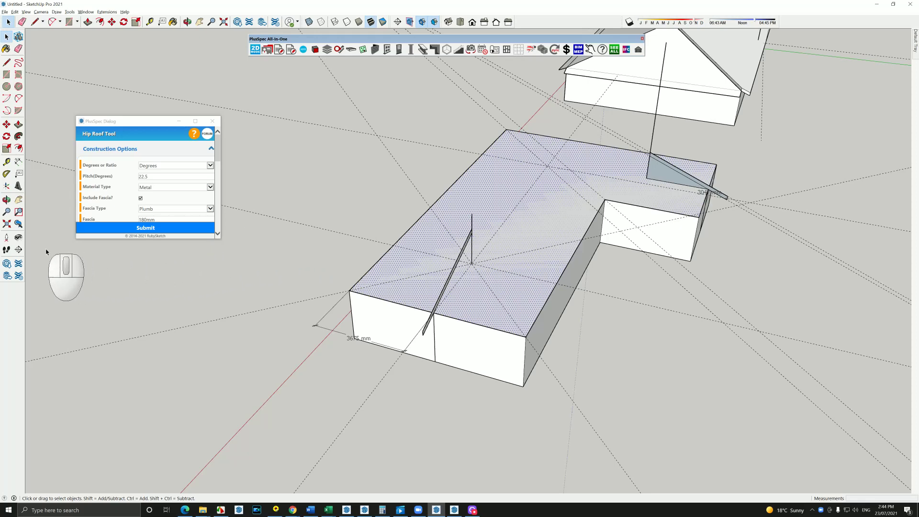
pyautogui.scroll(10, 439, 319)
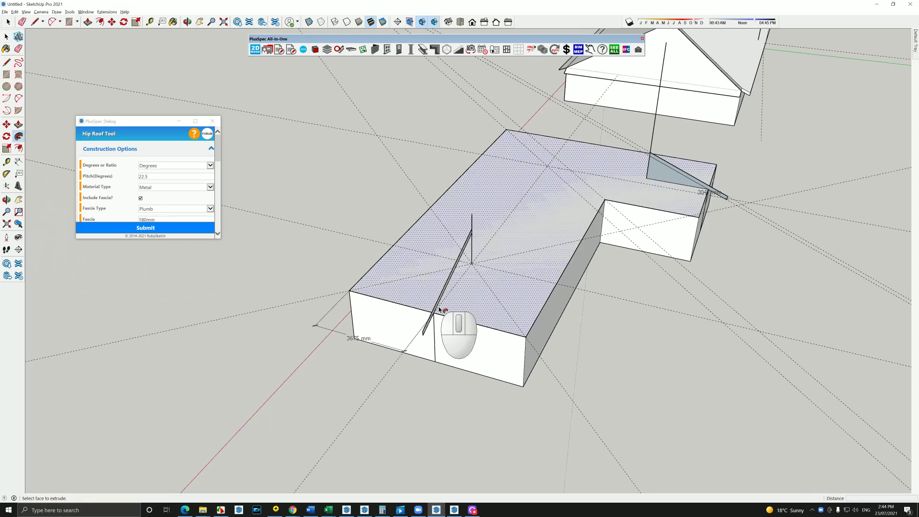
pyautogui.click(432, 315)
pyautogui.scroll(-10, 433, 315)
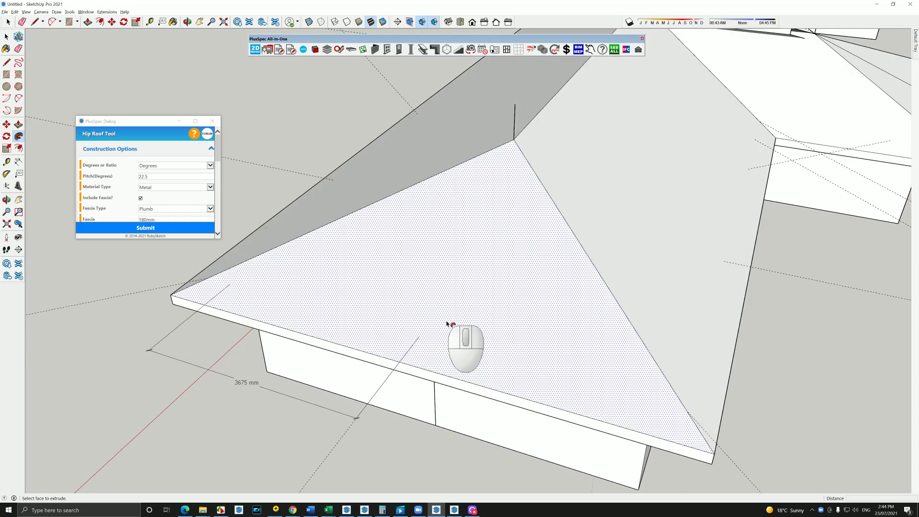
pyautogui.moveTo(461, 329); pyautogui.dragTo(481, 293, button='middle')
pyautogui.scroll(4, 492, 273)
pyautogui.scroll(2, 492, 273)
pyautogui.moveTo(522, 269); pyautogui.dragTo(445, 382, button='middle')
# - Draw a line from the fascia strip's endpoint to the corner to close its end face
pyautogui.press('space')
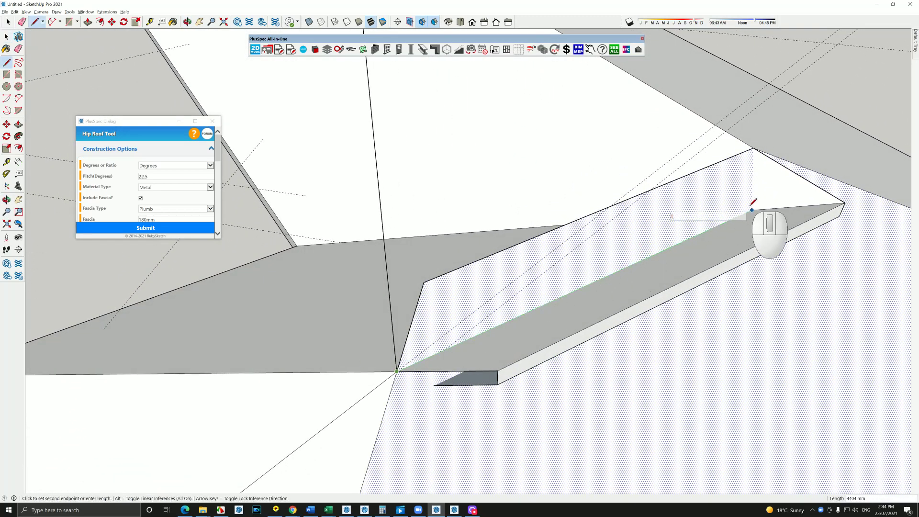
pyautogui.moveTo(735, 249); pyautogui.dragTo(536, 241, button='middle')
pyautogui.click(757, 357)
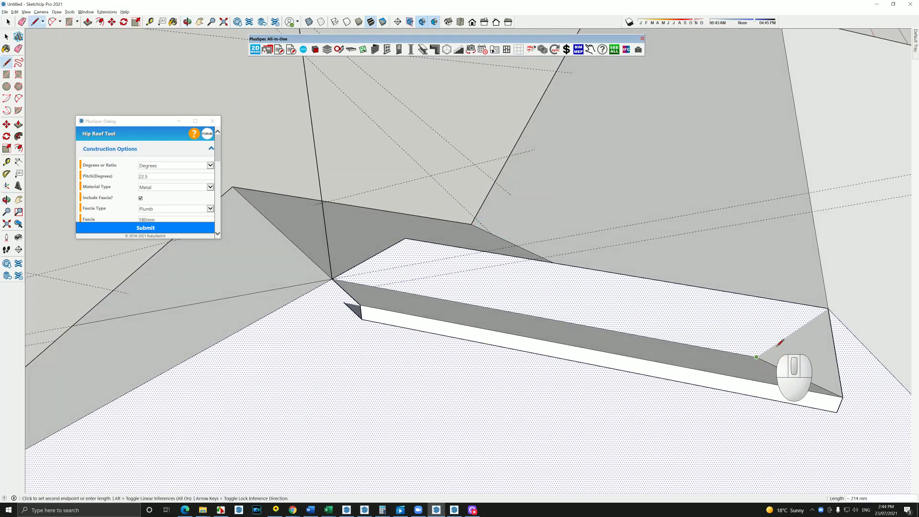
pyautogui.click(831, 307)
pyautogui.scroll(-3, 708, 360)
pyautogui.press('space')
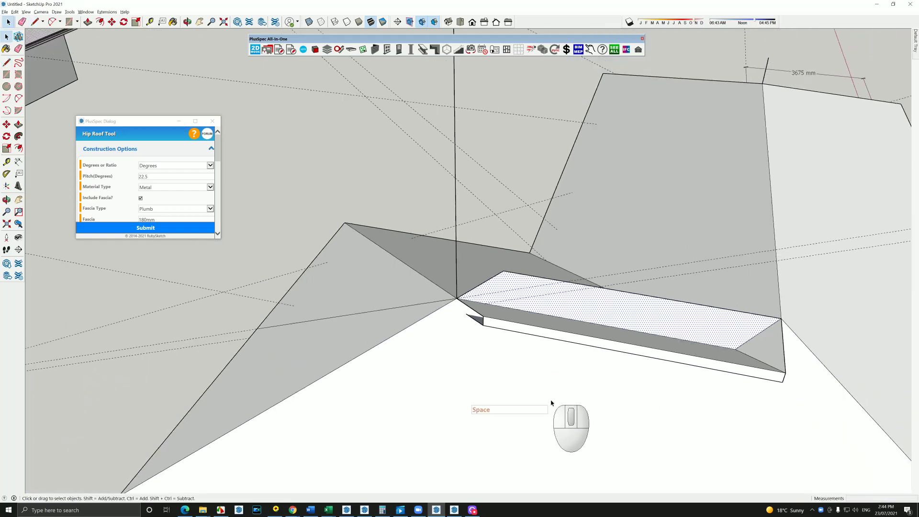
# - Delete the overlapping roof faces and stray geometry at the valley corner
pyautogui.moveTo(540, 407); pyautogui.dragTo(800, 350, button='middle')
pyautogui.scroll(4, 577, 240)
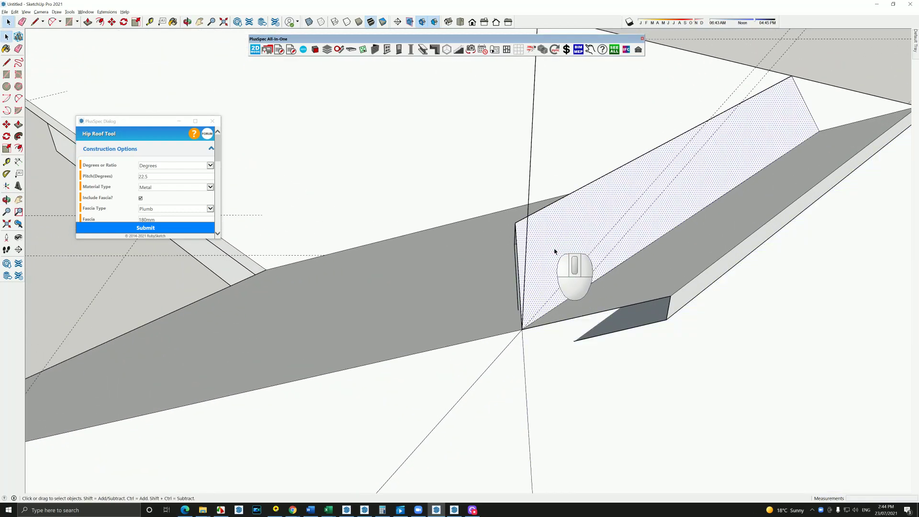
pyautogui.press('Delete')
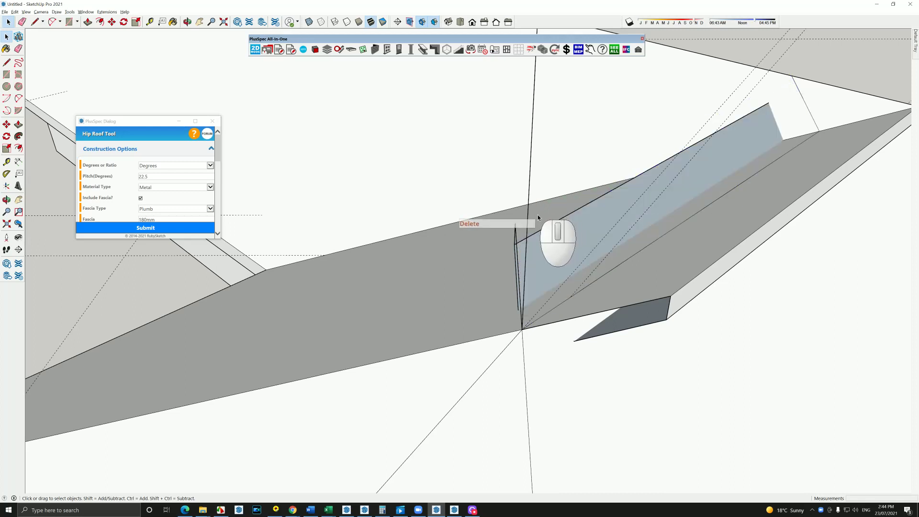
pyautogui.press('Delete')
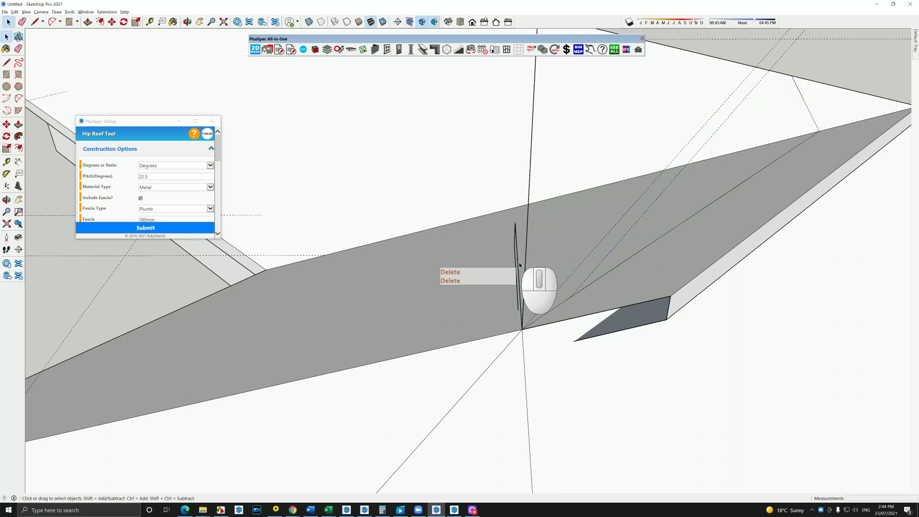
pyautogui.press('Delete')
pyautogui.click(515, 267)
pyautogui.press('Delete')
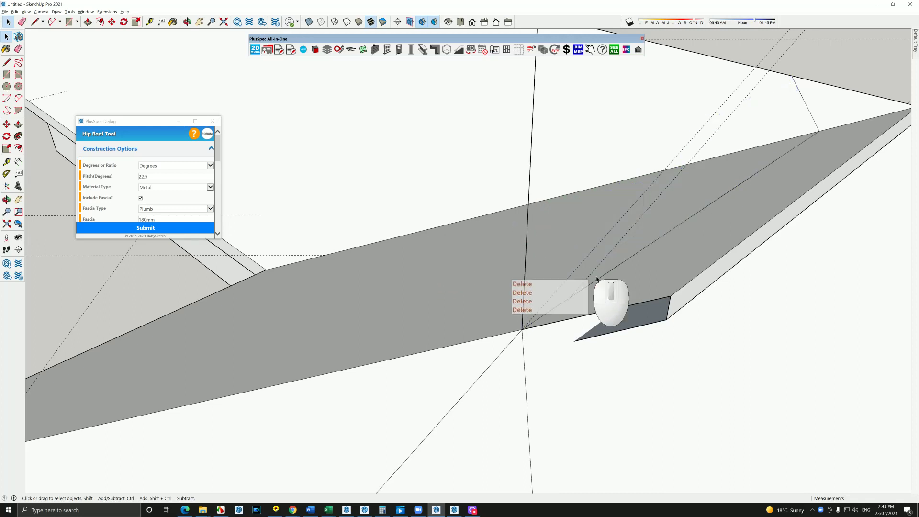
# - Erase the extra fascia face, stray vertical and lower edges, and the thin triangular sliver
pyautogui.moveTo(621, 282); pyautogui.dragTo(649, 228, button='middle')
pyautogui.press('Delete')
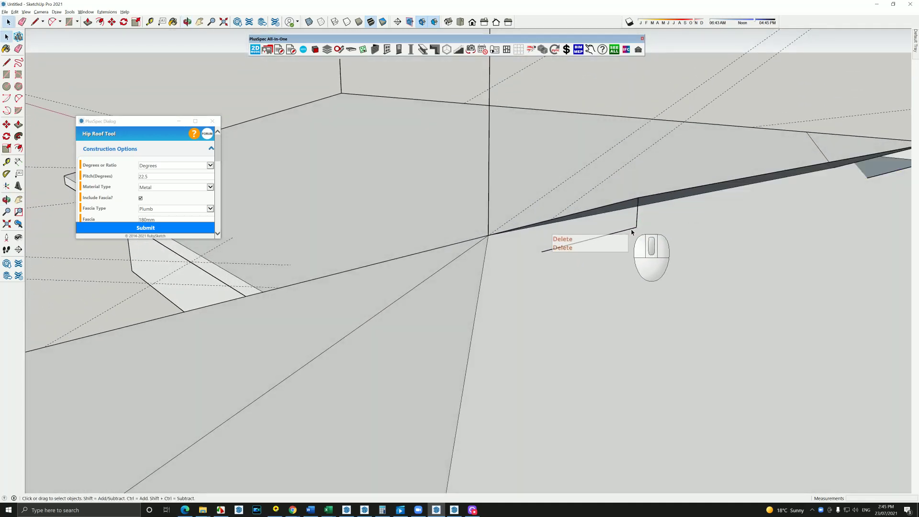
pyautogui.click(638, 220)
pyautogui.press('Delete')
pyautogui.moveTo(683, 218); pyautogui.dragTo(565, 363, button='middle')
pyautogui.click(606, 302)
pyautogui.press('Delete')
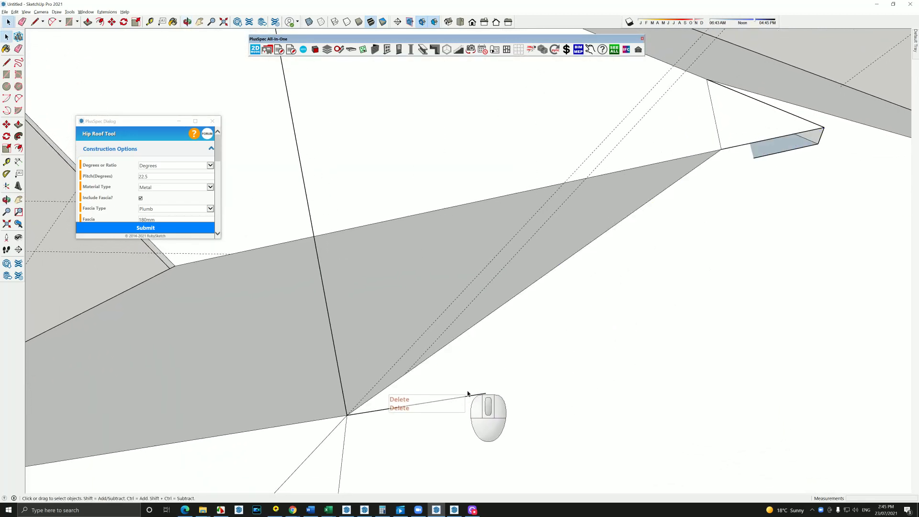
pyautogui.click(467, 398)
pyautogui.press('Delete')
pyautogui.moveTo(687, 252); pyautogui.dragTo(600, 253, button='middle')
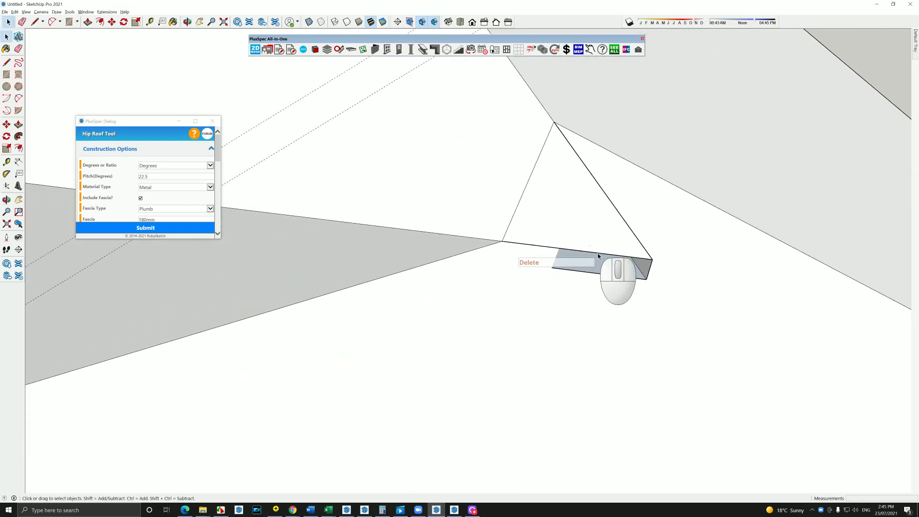
pyautogui.press('Delete')
pyautogui.press('Delete')
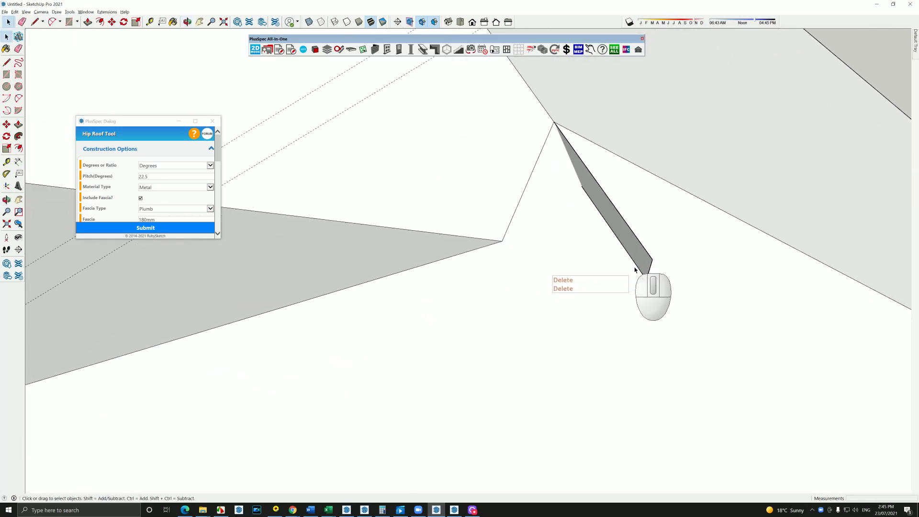
pyautogui.click(640, 246)
pyautogui.press('Delete')
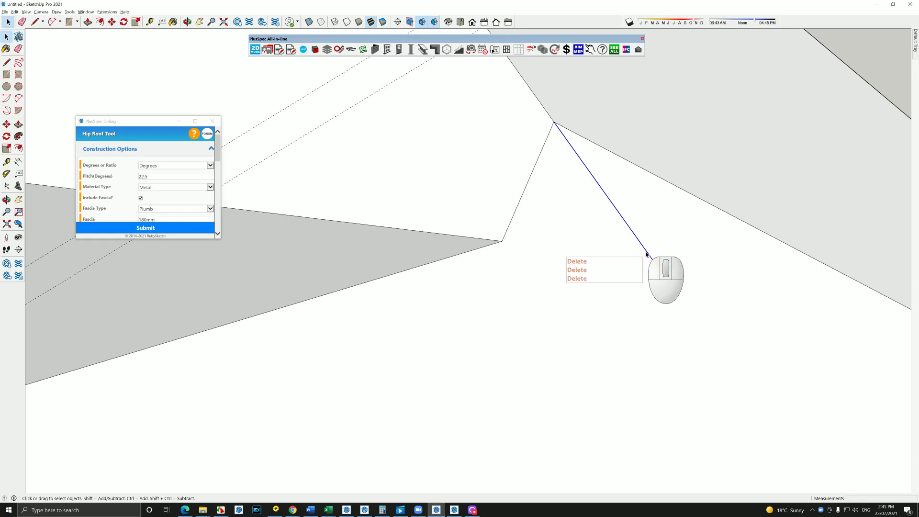
pyautogui.moveTo(647, 254); pyautogui.dragTo(665, 229, button='middle')
# - Orbit around the hip roof from several sides to check its edges
pyautogui.press('space')
pyautogui.press('e')
pyautogui.moveTo(575, 165)
pyautogui.mouseDown(button='middle')
pyautogui.moveTo(606, 189)
pyautogui.moveTo(617, 215)
pyautogui.mouseUp(button='middle')
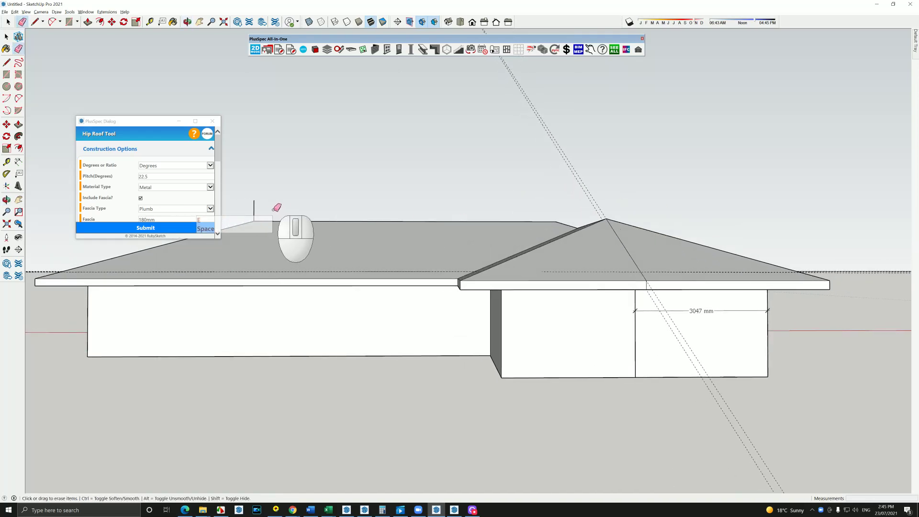
pyautogui.moveTo(412, 232); pyautogui.dragTo(524, 377, button='middle')
pyautogui.scroll(6, 524, 377)
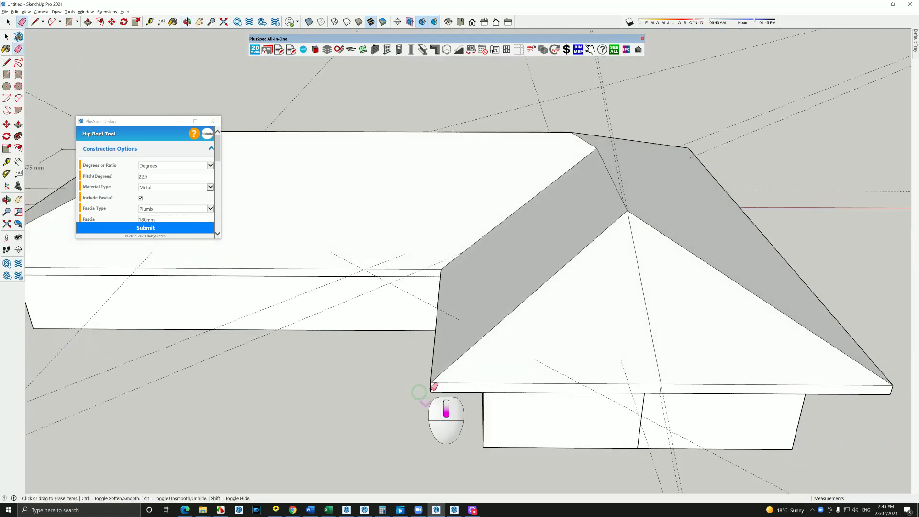
pyautogui.moveTo(440, 383); pyautogui.dragTo(610, 323, button='middle')
pyautogui.scroll(-3, 544, 311)
pyautogui.moveTo(544, 311)
pyautogui.mouseDown(button='middle')
pyautogui.moveTo(445, 305)
pyautogui.moveTo(479, 319)
pyautogui.moveTo(471, 322)
pyautogui.moveTo(604, 271)
pyautogui.moveTo(523, 271)
pyautogui.mouseUp(button='middle')
pyautogui.scroll(2, 530, 292)
# - Select the whole hip roof with its fascia and make it a group
pyautogui.press('space')
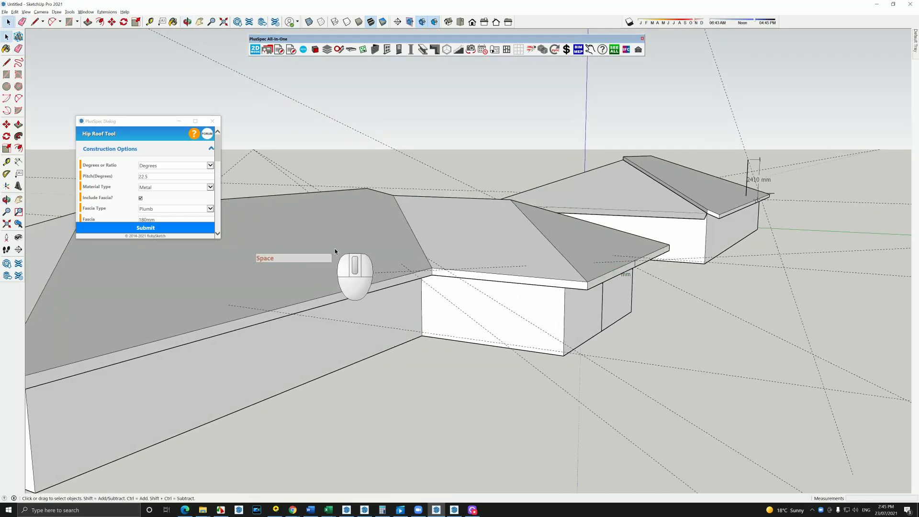
pyautogui.click(334, 249)
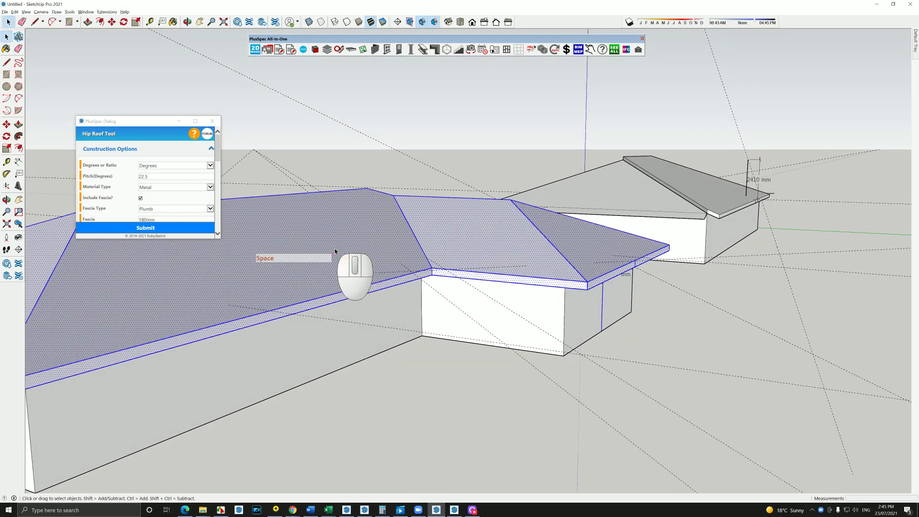
pyautogui.rightClick(335, 251)
pyautogui.click(397, 304)
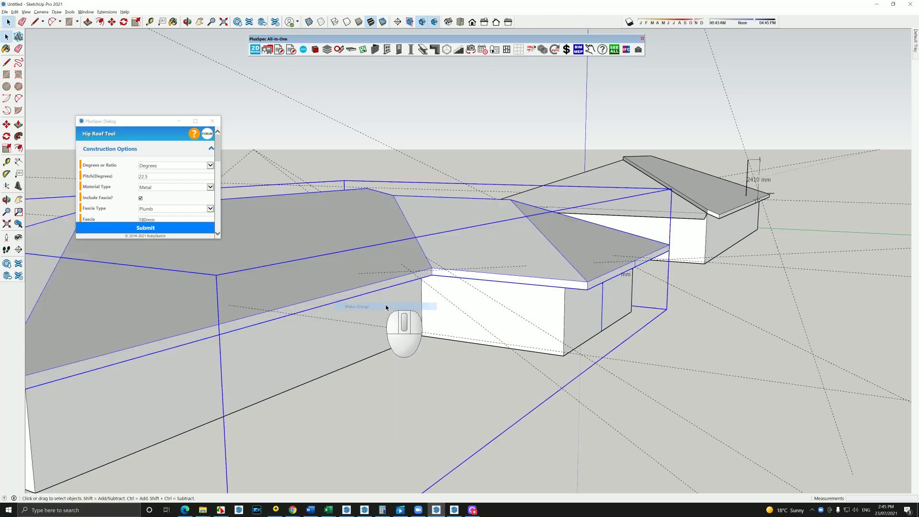
pyautogui.moveTo(396, 304); pyautogui.dragTo(650, 239, button='middle')
# - Select the neighbouring block's roof and open its context menu, then cancel
pyautogui.click(682, 224)
pyautogui.doubleClick(682, 224)
pyautogui.rightClick(682, 222)
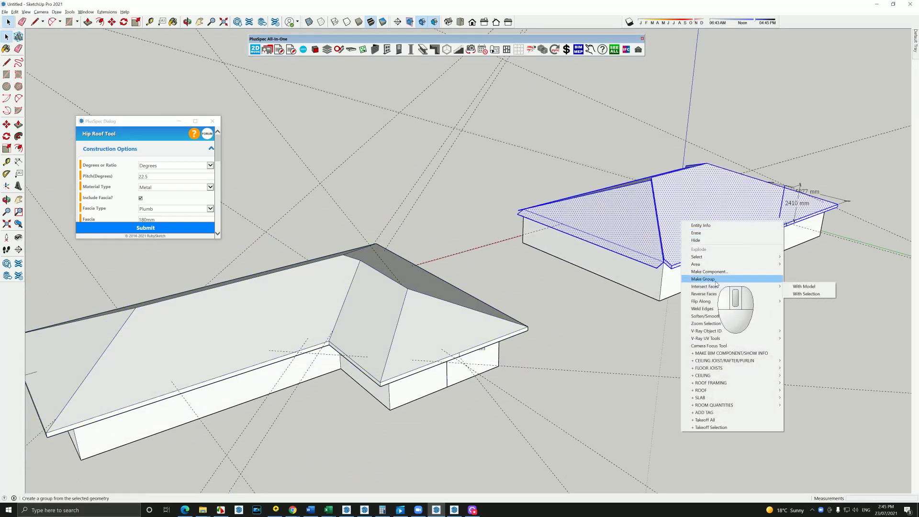
pyautogui.press('Escape')
pyautogui.moveTo(696, 289); pyautogui.dragTo(522, 387, button='middle')
# - Select both block tops and generate PlusSpec roofs with a 22° pitch via Create Roof
pyautogui.scroll(-8, 445, 347)
pyautogui.moveTo(585, 259); pyautogui.dragTo(570, 366, button='middle')
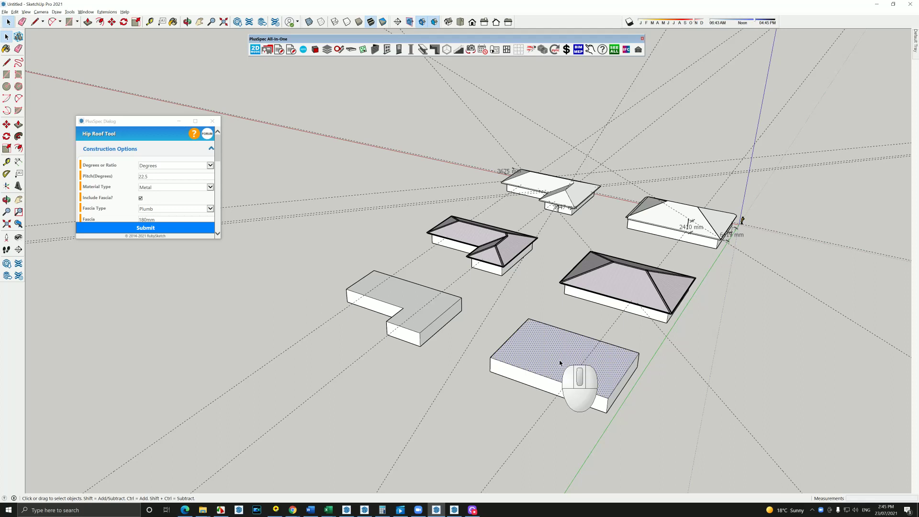
pyautogui.keyDown('shift'); pyautogui.click(414, 299); pyautogui.keyUp('shift')
pyautogui.rightClick(413, 299)
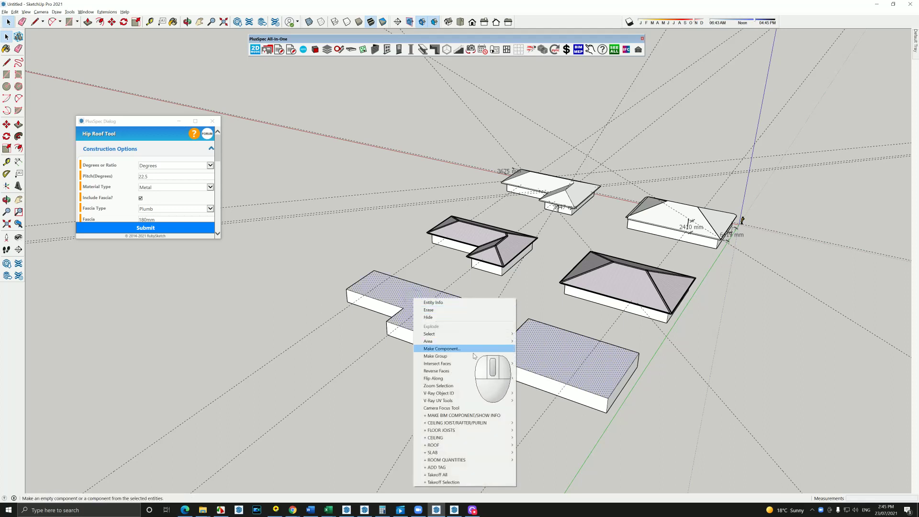
pyautogui.click(536, 446)
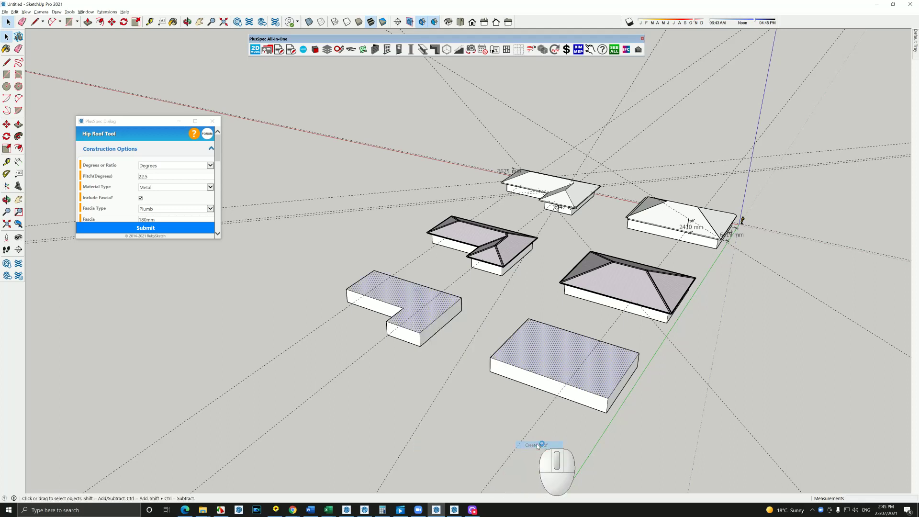
pyautogui.click(131, 180)
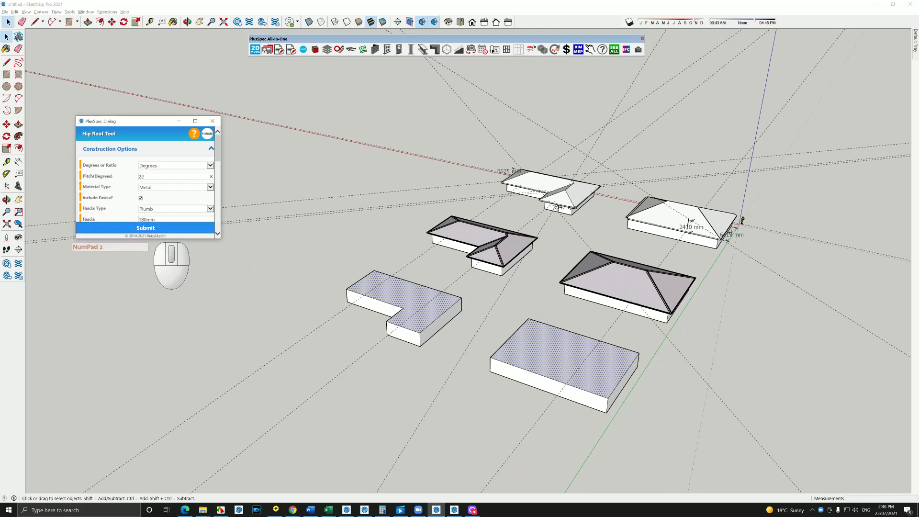
pyautogui.moveTo(150, 240); pyautogui.dragTo(151, 333)
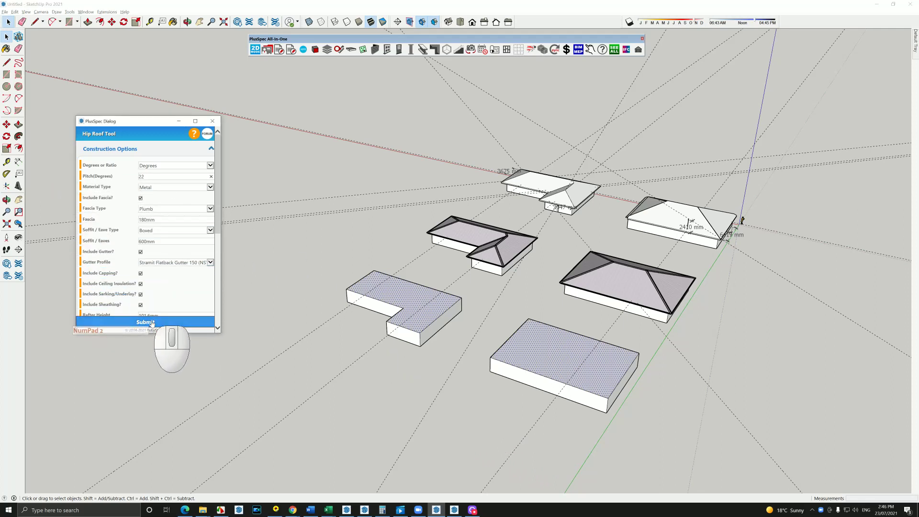
pyautogui.click(150, 319)
pyautogui.scroll(6, 527, 355)
pyautogui.moveTo(540, 355); pyautogui.dragTo(405, 364, button='middle')
pyautogui.scroll(-5, 405, 365)
pyautogui.moveTo(329, 302); pyautogui.dragTo(392, 333, button='middle')
# - Use Edit Roof Pitch/Add Gable to turn one hip end of the rectangular roof into a 90° gable
pyautogui.click(393, 336)
pyautogui.rightClick(403, 318)
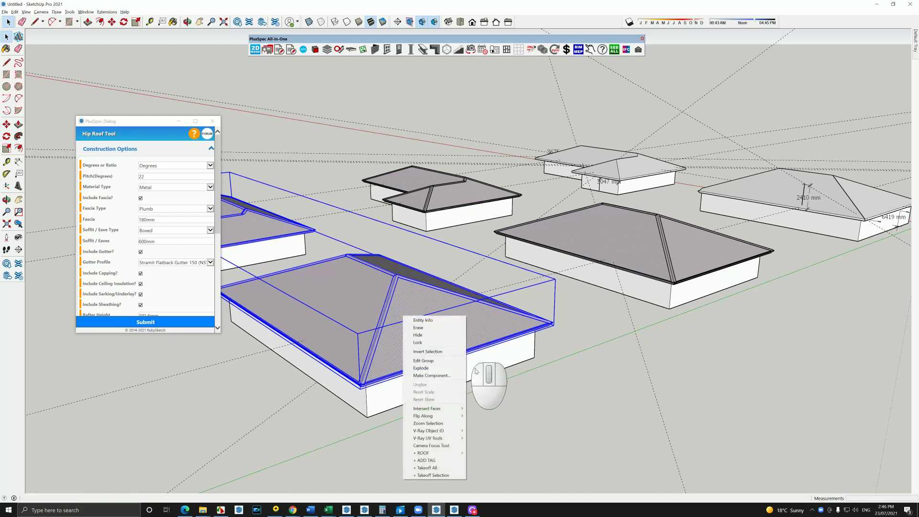
pyautogui.moveTo(450, 456)
pyautogui.click(534, 460)
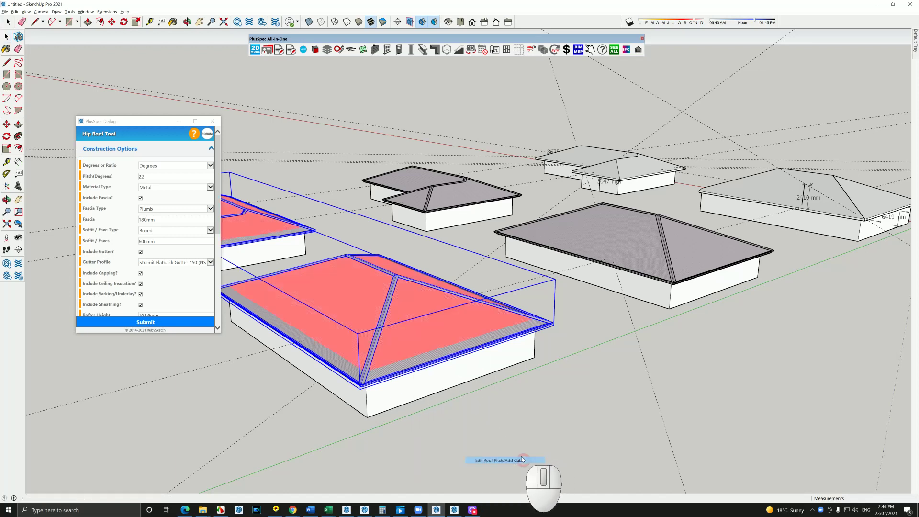
pyautogui.click(415, 328)
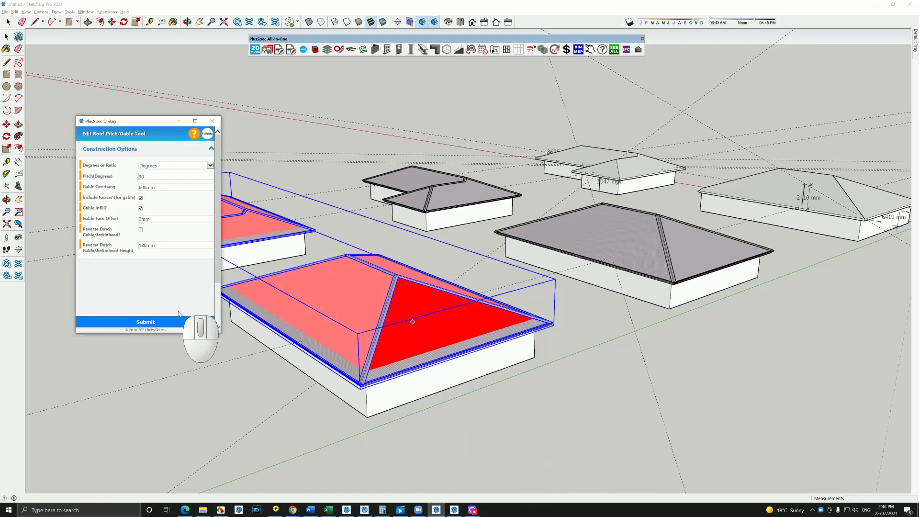
pyautogui.click(160, 322)
pyautogui.moveTo(381, 346)
pyautogui.mouseDown(button='middle')
pyautogui.moveTo(439, 281)
pyautogui.moveTo(410, 265)
pyautogui.moveTo(455, 361)
pyautogui.moveTo(506, 372)
pyautogui.moveTo(464, 391)
pyautogui.mouseUp(button='middle')
pyautogui.press('space')
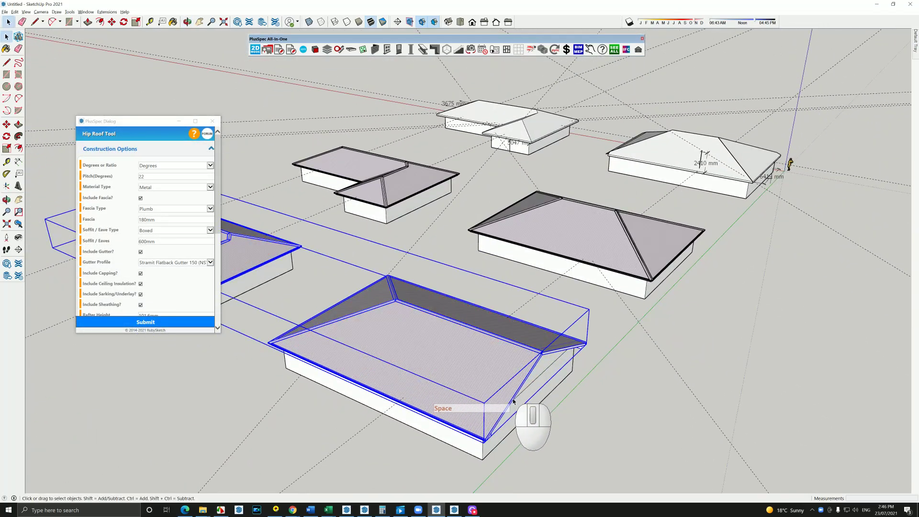